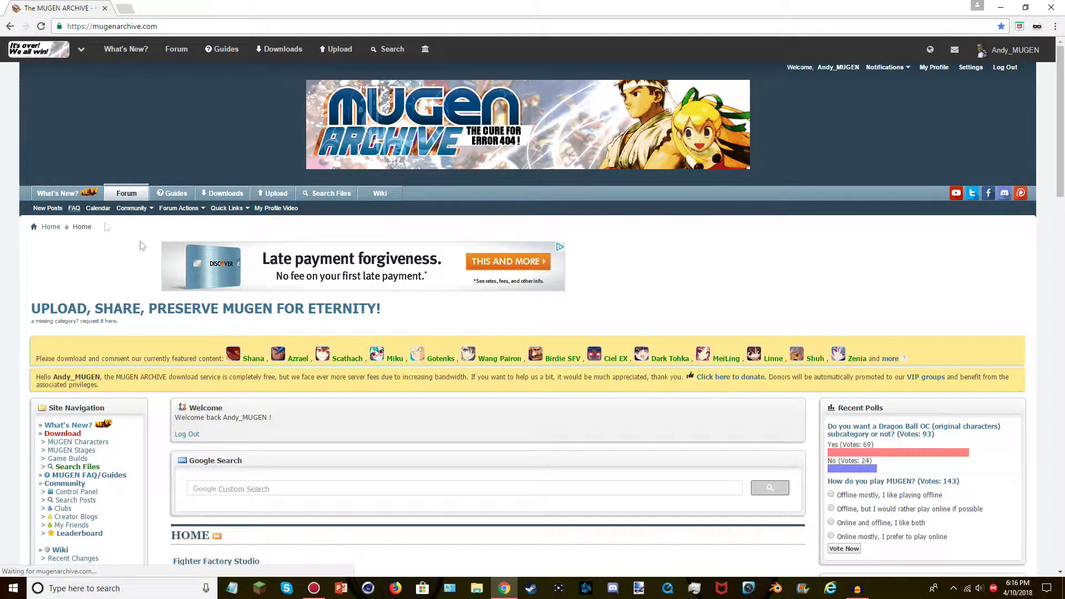
# Step: Browse the MUGEN Archive home page, then load the Downloads page (downloads.php)
pyautogui.scroll(-5, 2, 249)
pyautogui.scroll(-4, 2, 248)
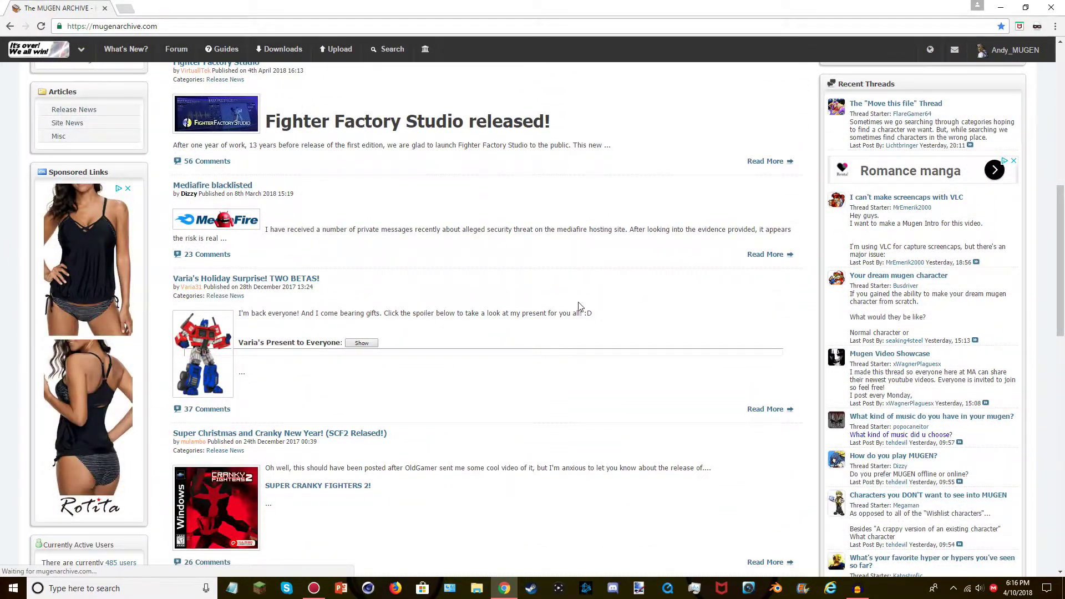
pyautogui.scroll(5, 578, 304)
pyautogui.scroll(-2, 579, 304)
pyautogui.scroll(6, 579, 304)
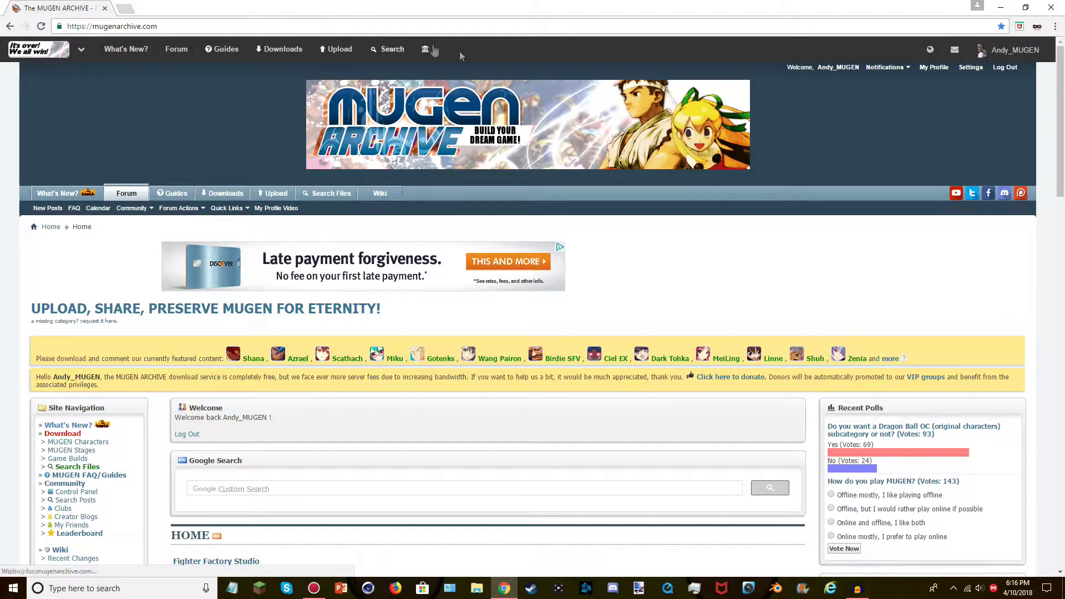
pyautogui.click(219, 195)
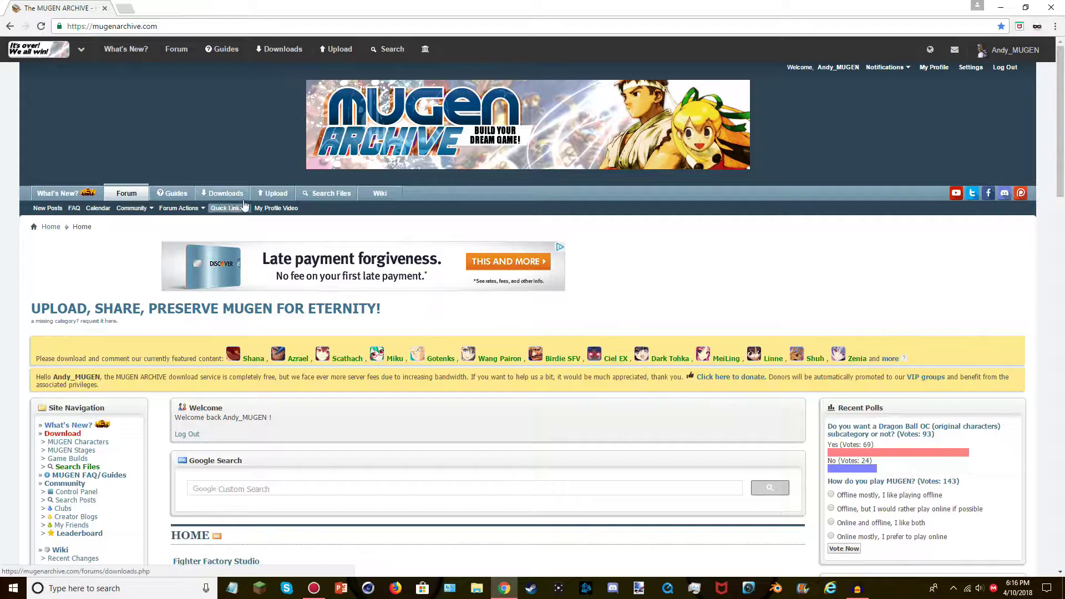
pyautogui.click(232, 195)
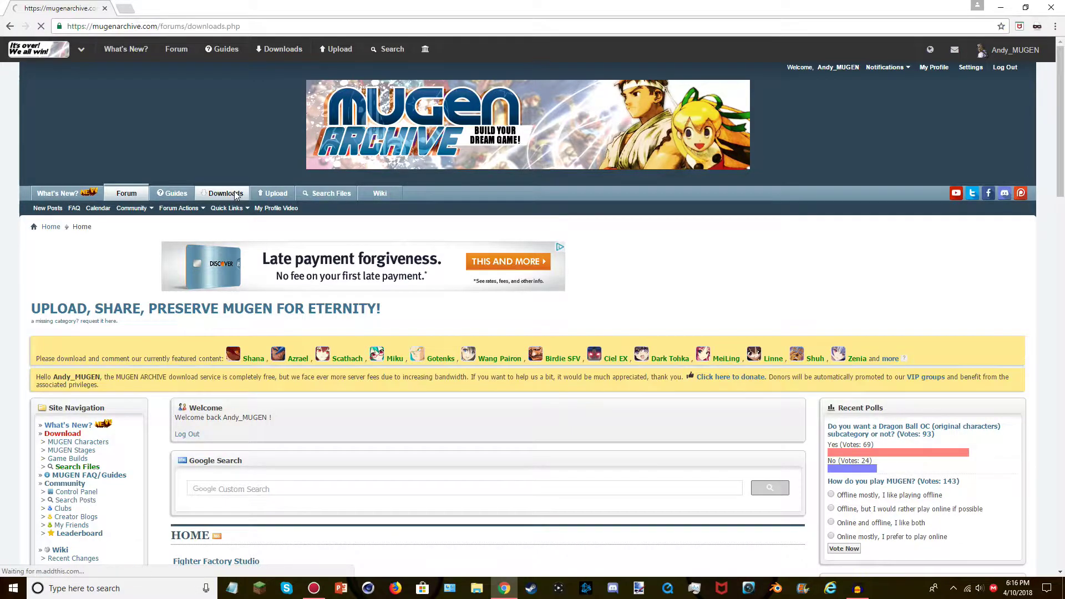
pyautogui.scroll(-7, 537, 249)
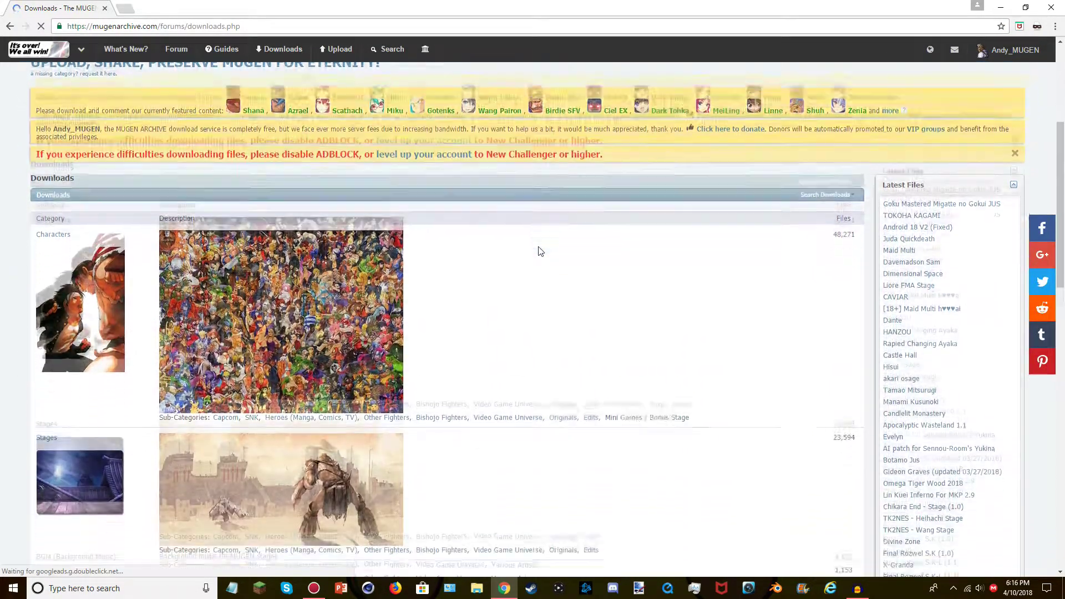
pyautogui.scroll(1, 771, 259)
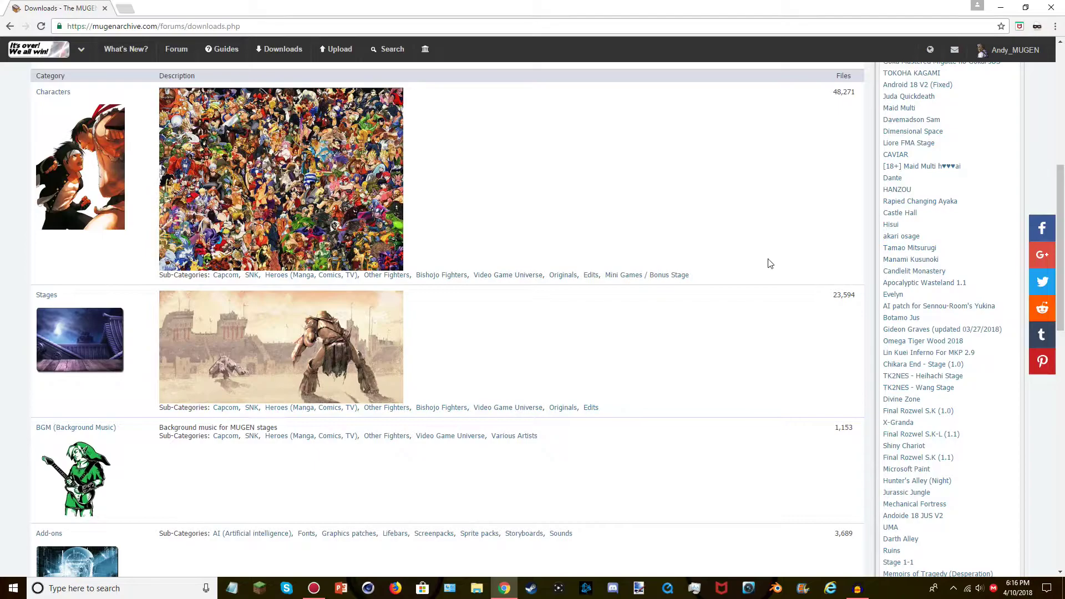
pyautogui.scroll(3, 64, 155)
pyautogui.scroll(-1, 62, 178)
pyautogui.scroll(1, 66, 190)
pyautogui.scroll(-3, 100, 332)
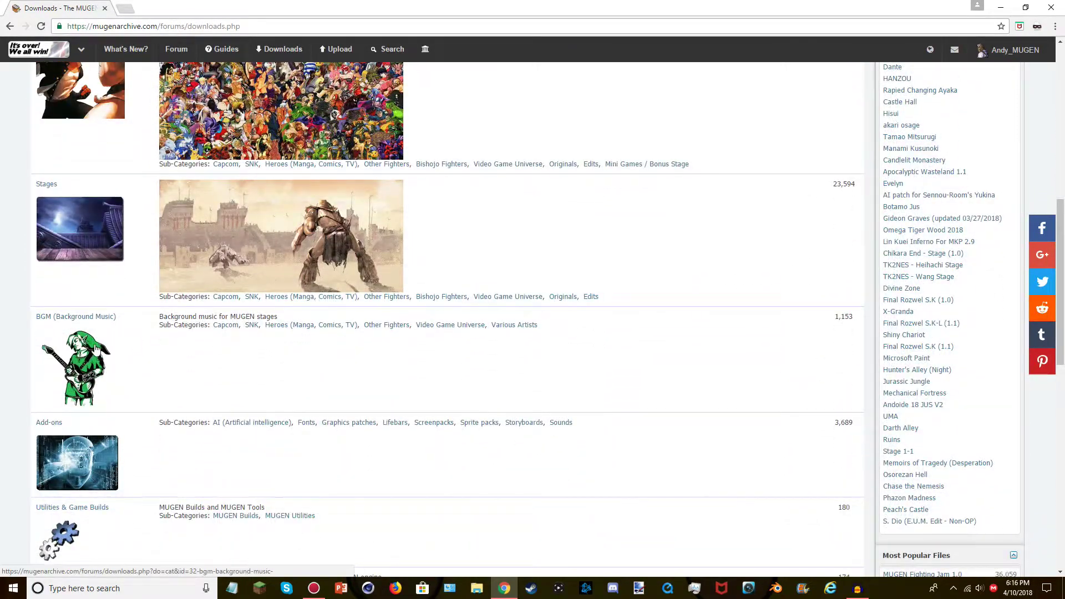
pyautogui.scroll(-2, 111, 353)
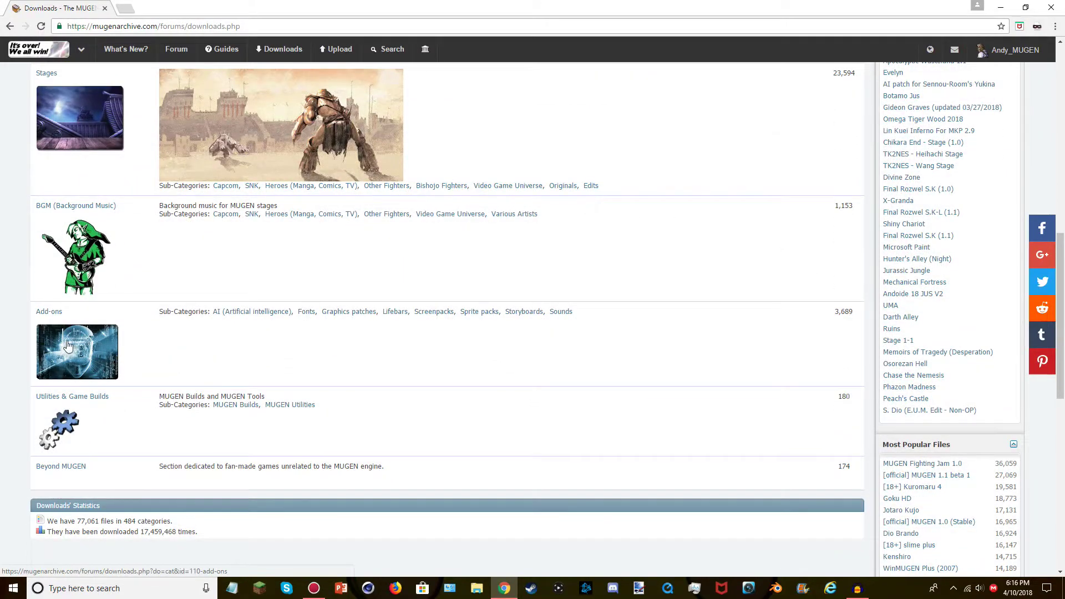
pyautogui.scroll(7, 483, 392)
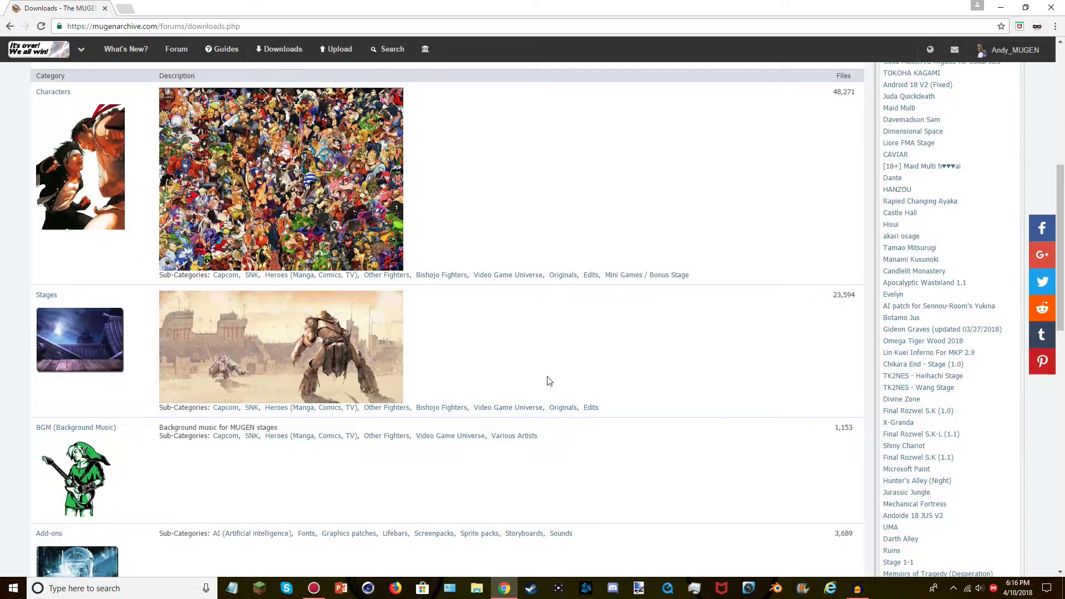
# Step: Open the Characters download category and browse its sub-categories
pyautogui.click(98, 340)
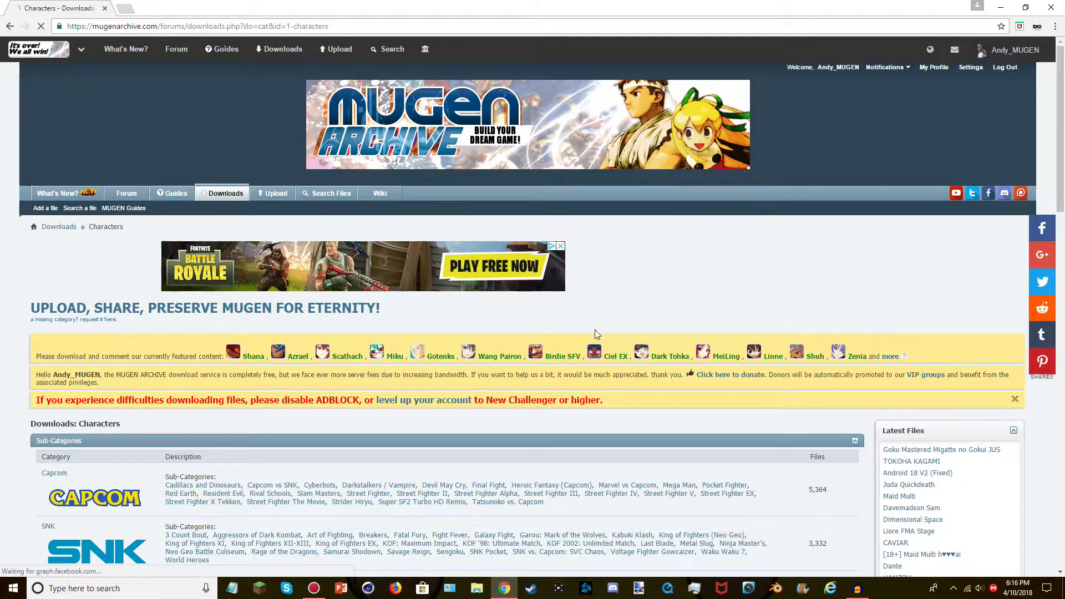
pyautogui.scroll(-4, 595, 333)
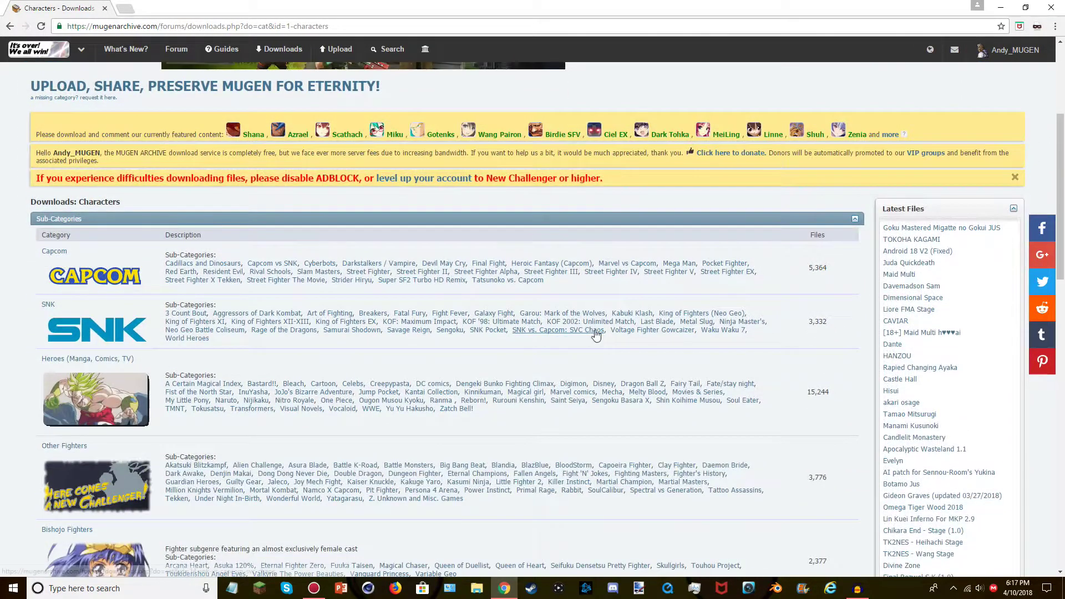
pyautogui.scroll(-1, 69, 235)
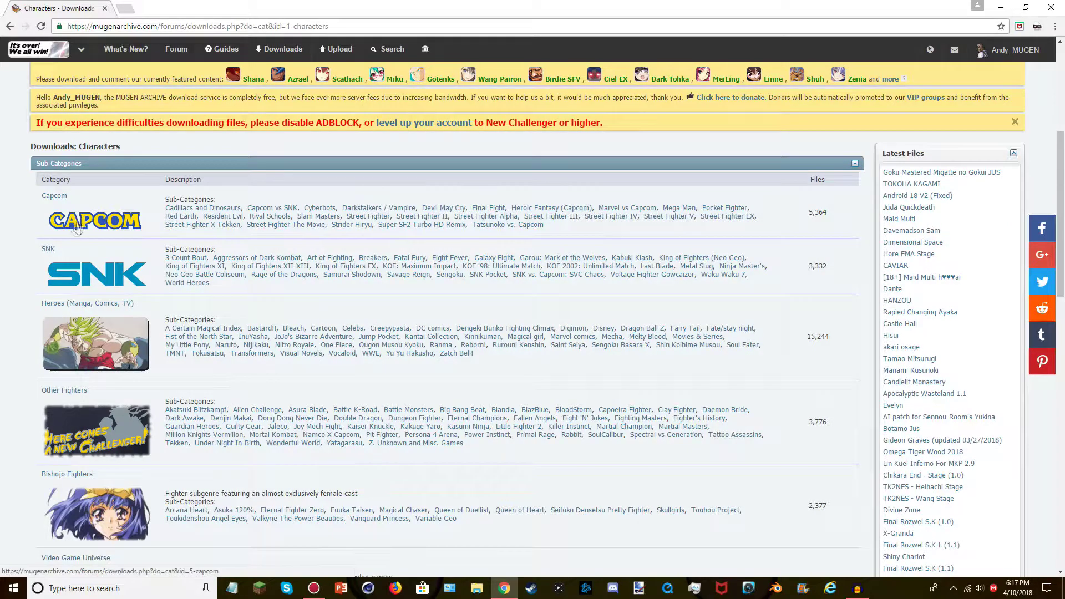
pyautogui.scroll(-2, 92, 258)
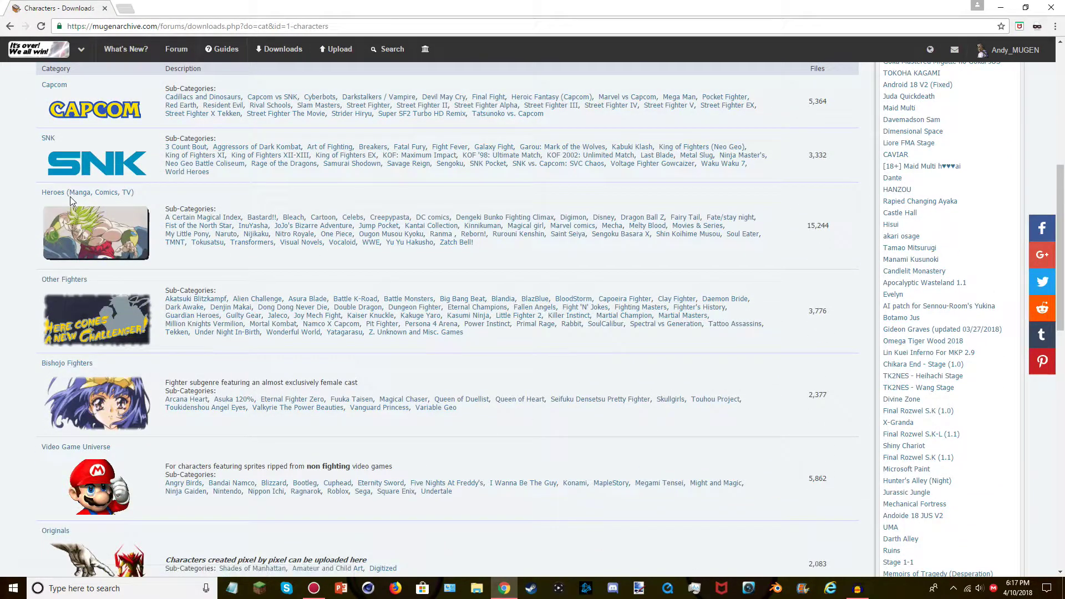
pyautogui.click(129, 195)
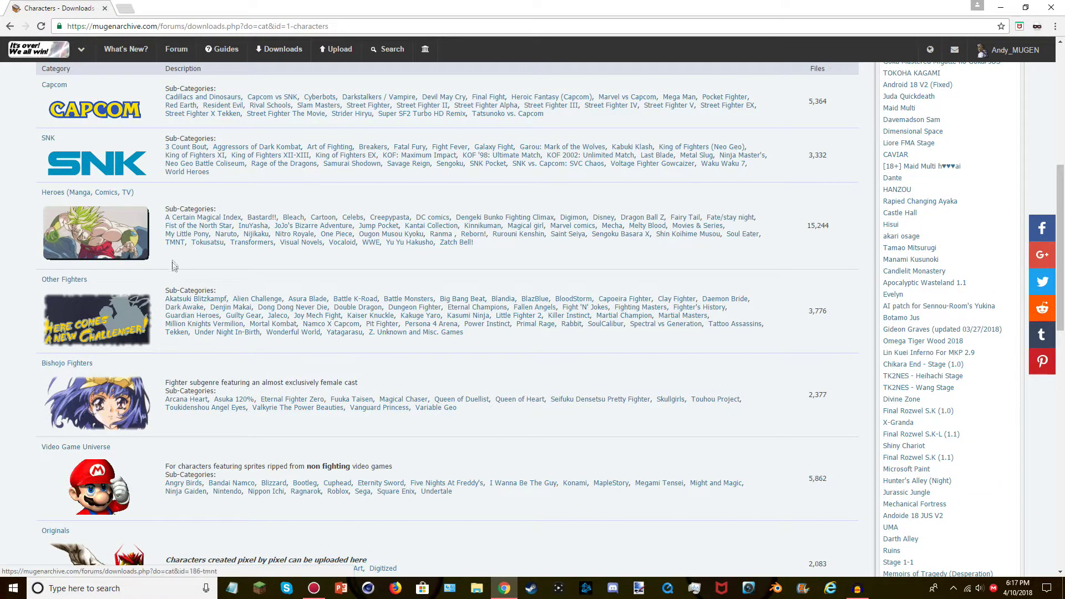
# Step: Find the Video Game Universe (Mario) sub-category and open it
pyautogui.scroll(-3, 129, 198)
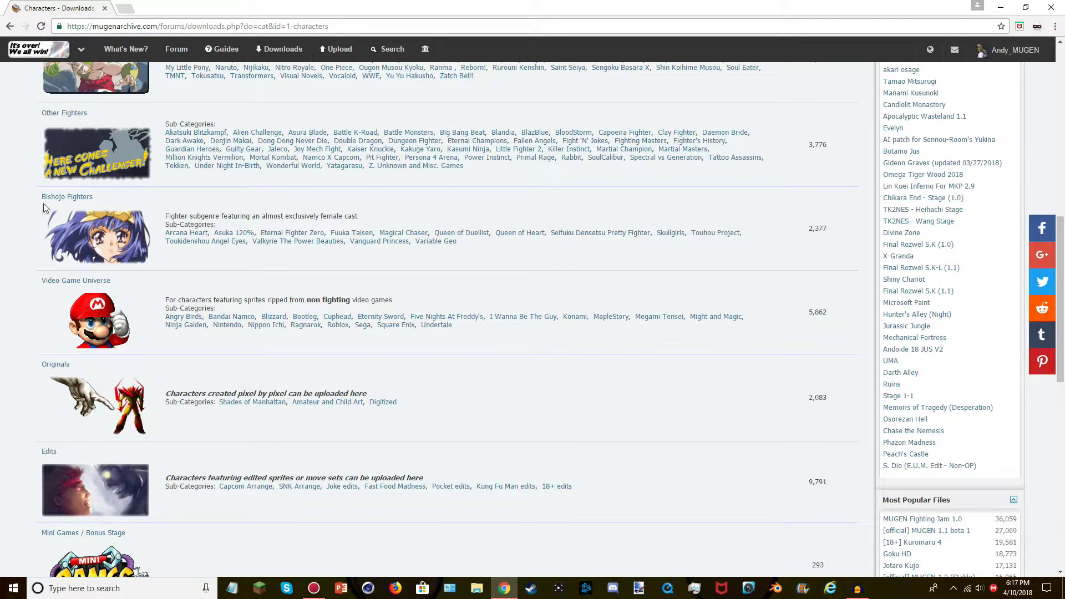
pyautogui.scroll(-1, 45, 210)
pyautogui.scroll(-2, 84, 260)
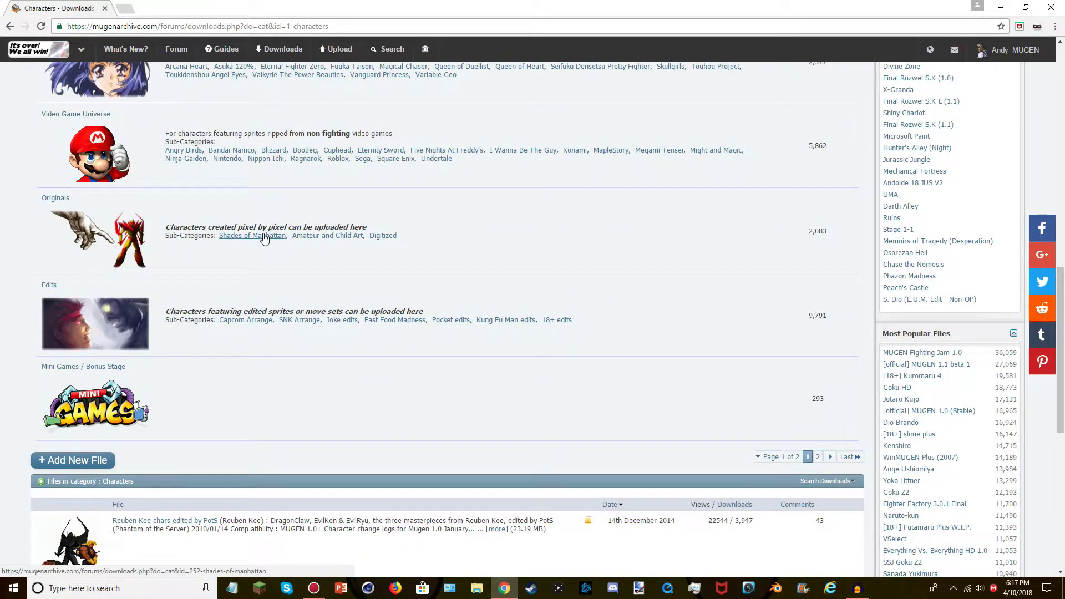
pyautogui.scroll(15, 600, 315)
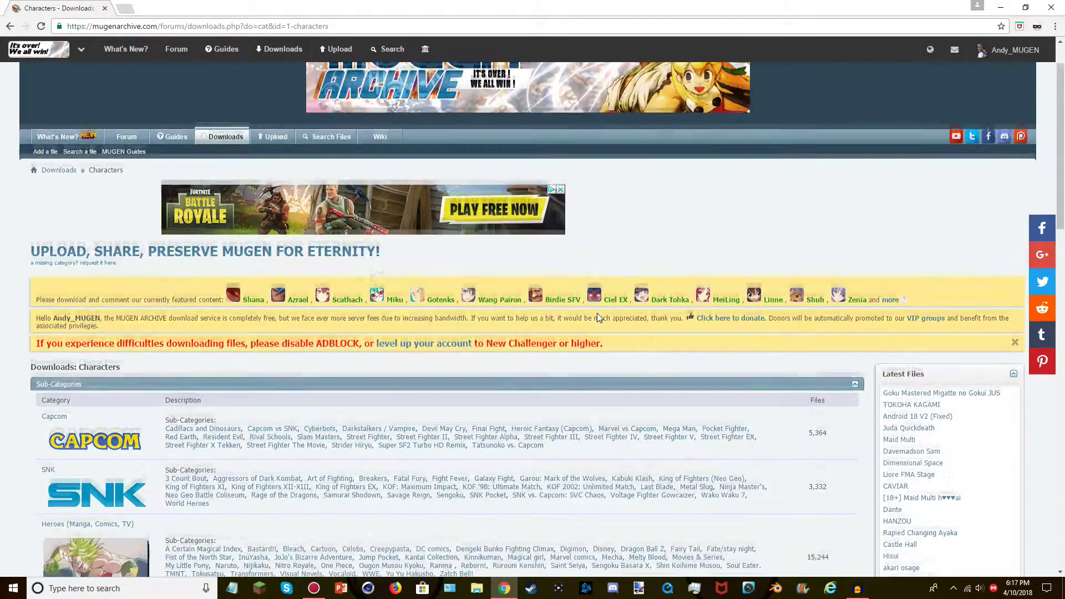
pyautogui.scroll(-8, 597, 313)
pyautogui.scroll(8, 522, 330)
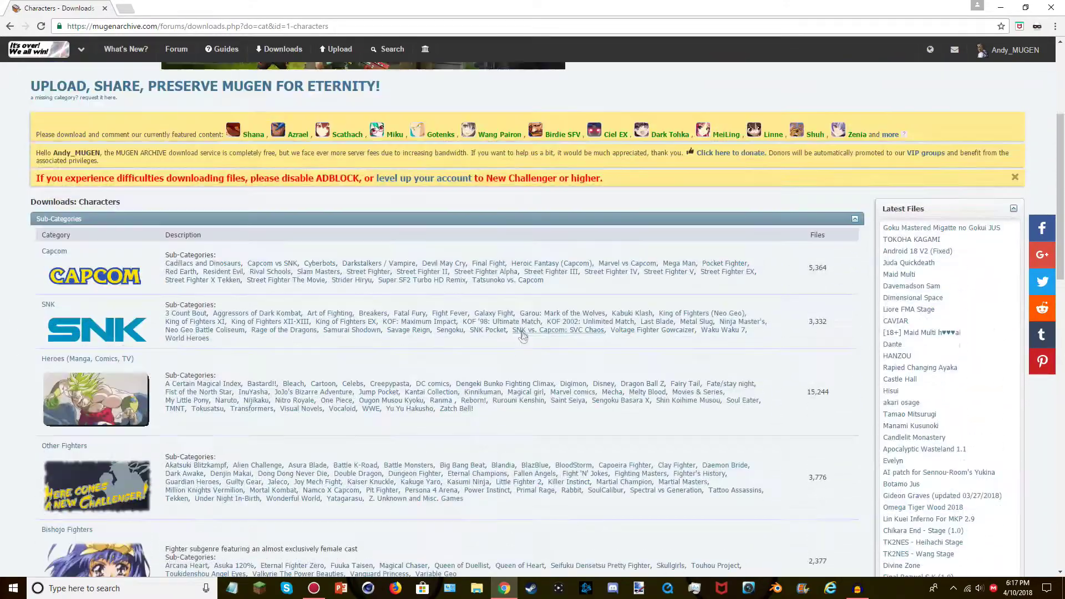
pyautogui.scroll(-7, 521, 331)
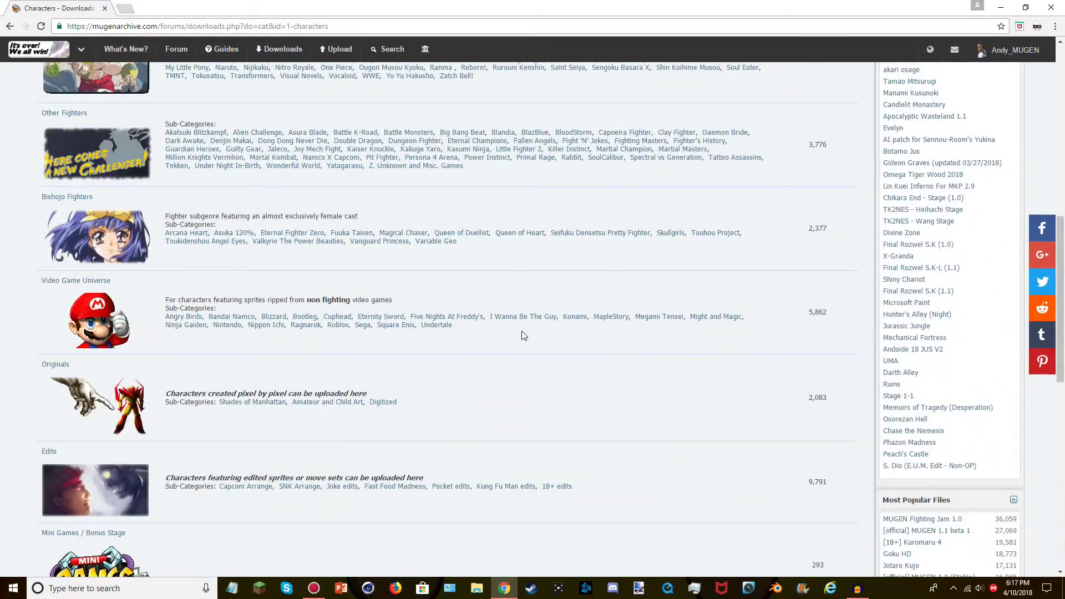
pyautogui.scroll(5, 522, 335)
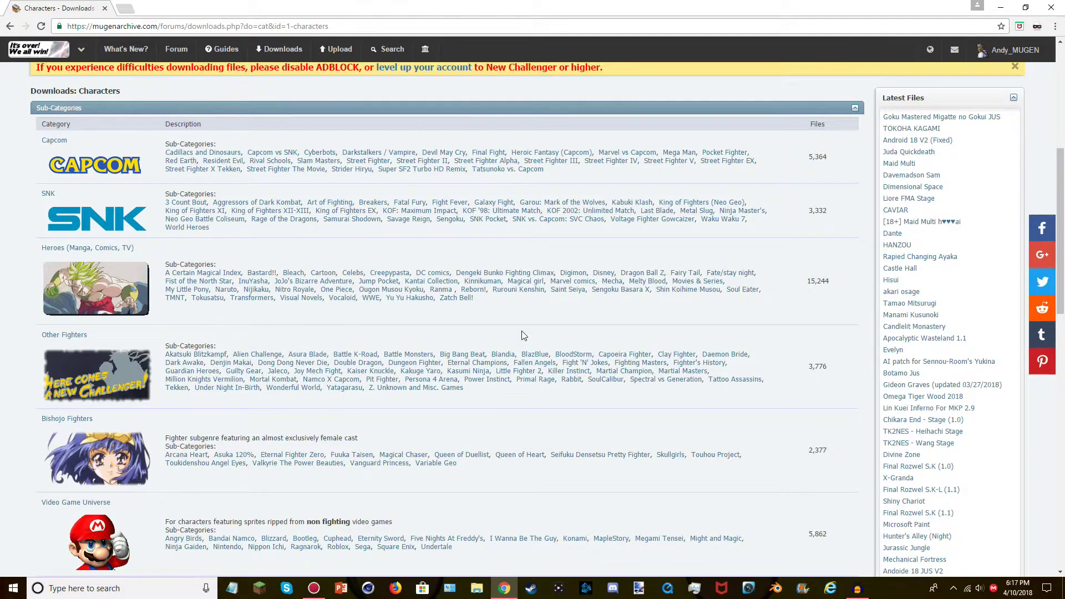
pyautogui.scroll(-3, 522, 335)
pyautogui.scroll(2, 521, 335)
pyautogui.scroll(-3, 522, 335)
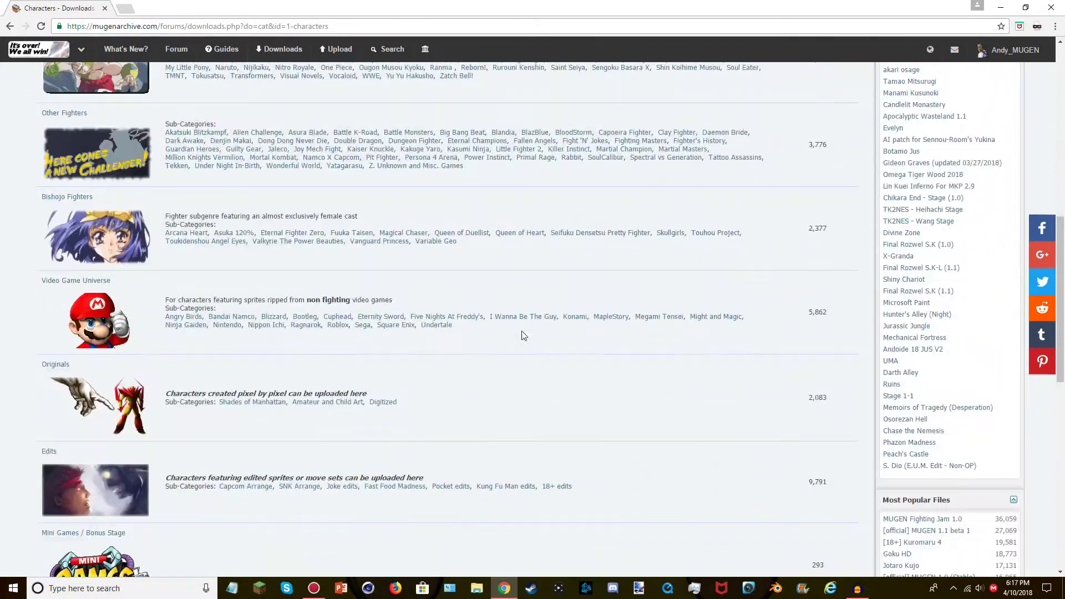
pyautogui.scroll(-3, 522, 335)
pyautogui.click(99, 154)
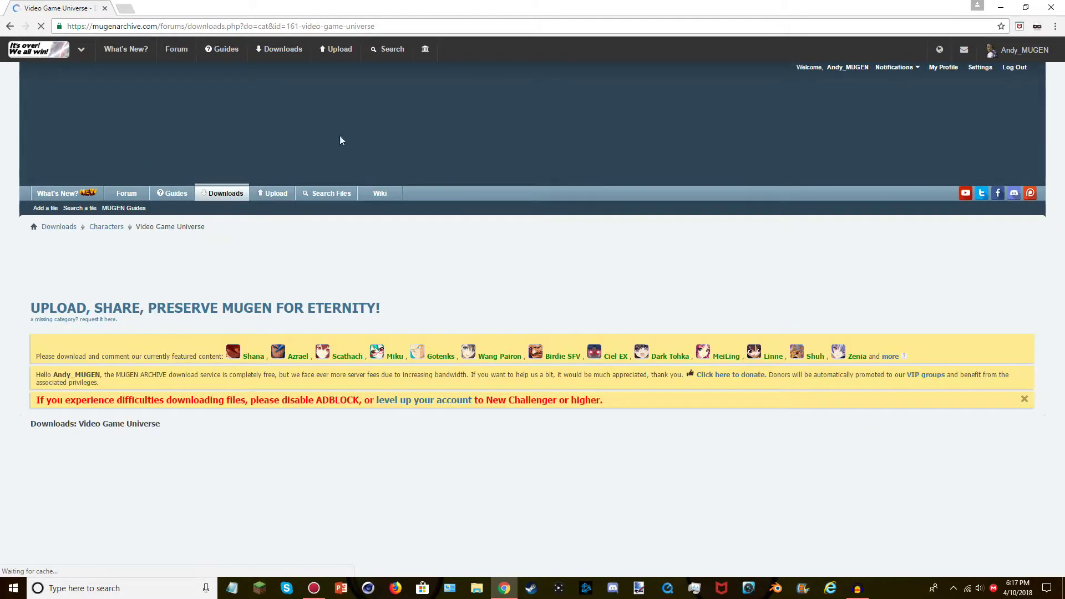
# Step: Look through the Video Game Universe sub-categories and open the Sega category
pyautogui.scroll(-3, 1, 276)
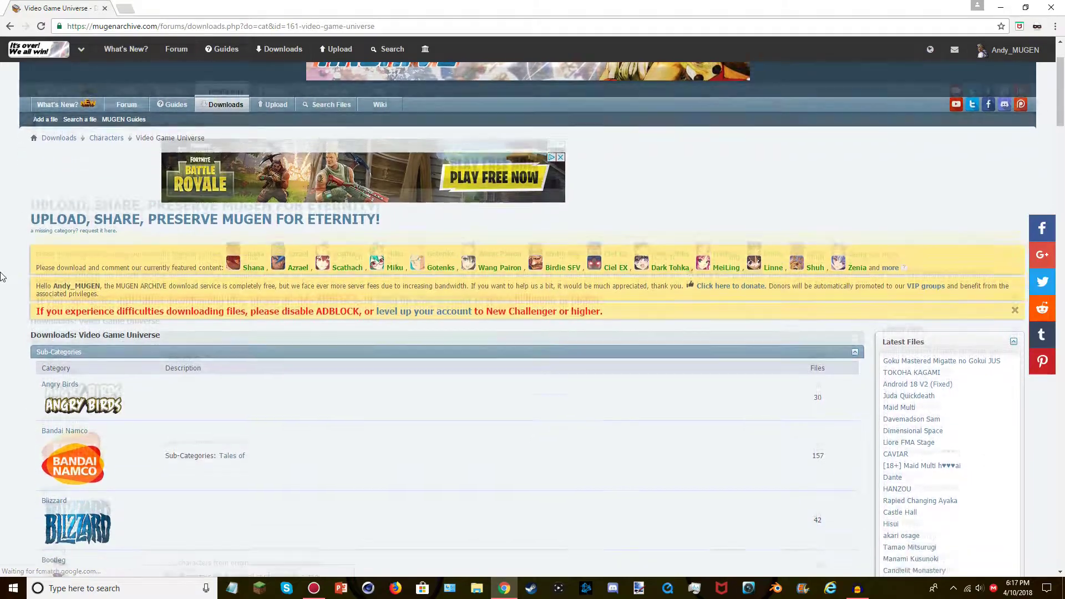
pyautogui.scroll(-2, 2, 276)
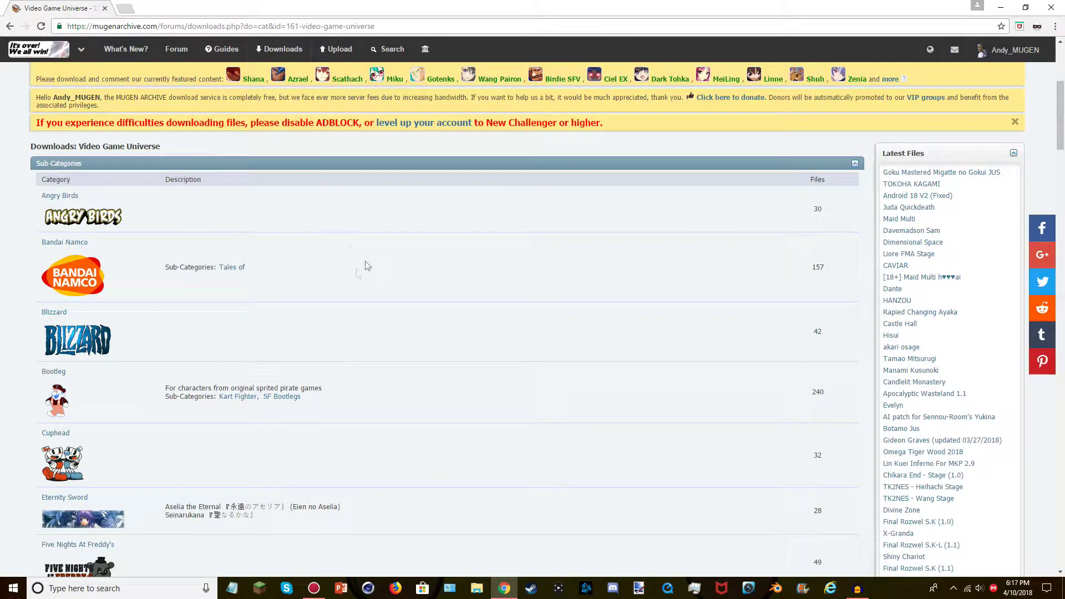
pyautogui.scroll(-5, 365, 288)
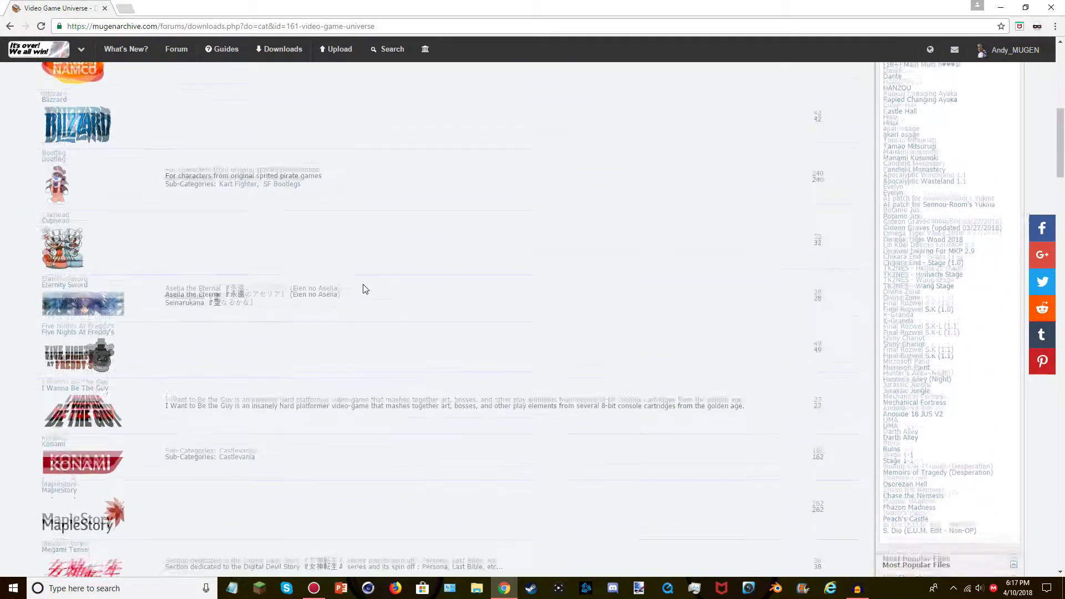
pyautogui.scroll(5, 365, 288)
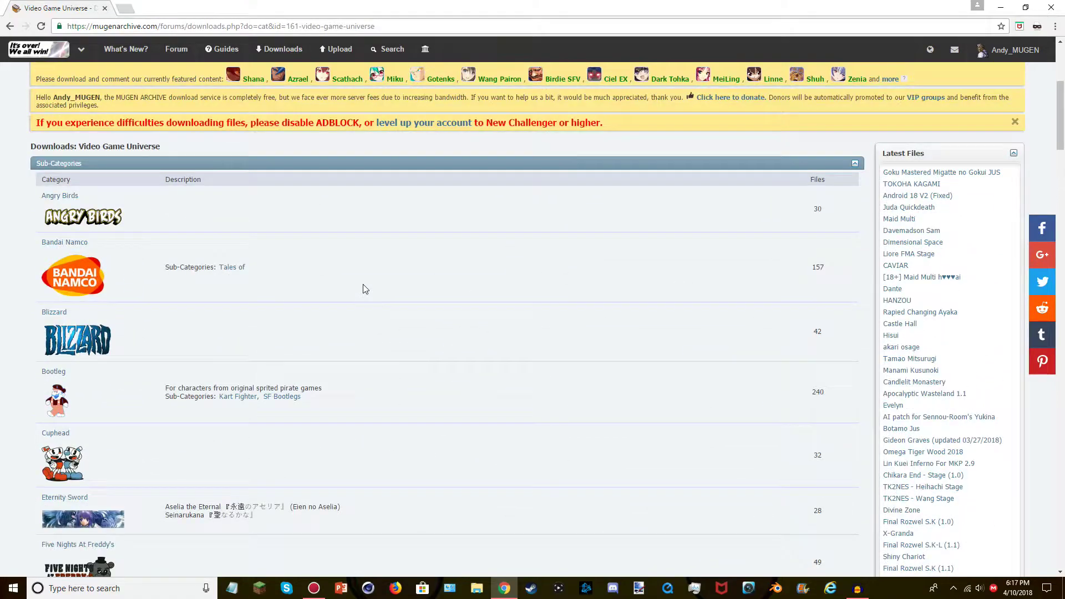
pyautogui.scroll(-3, 363, 328)
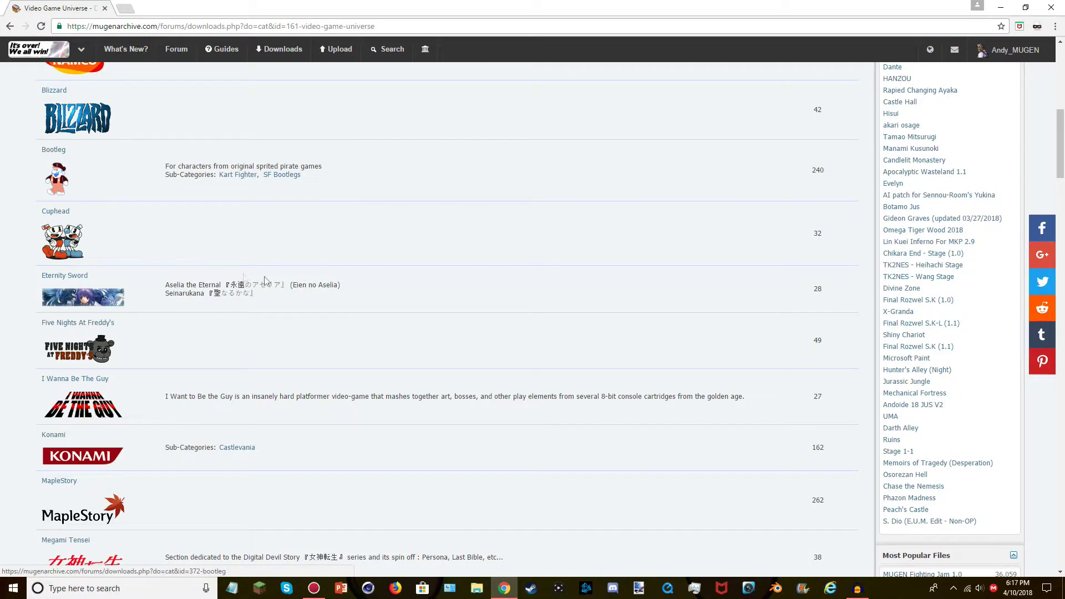
pyautogui.scroll(-3, 266, 282)
pyautogui.scroll(-4, 415, 272)
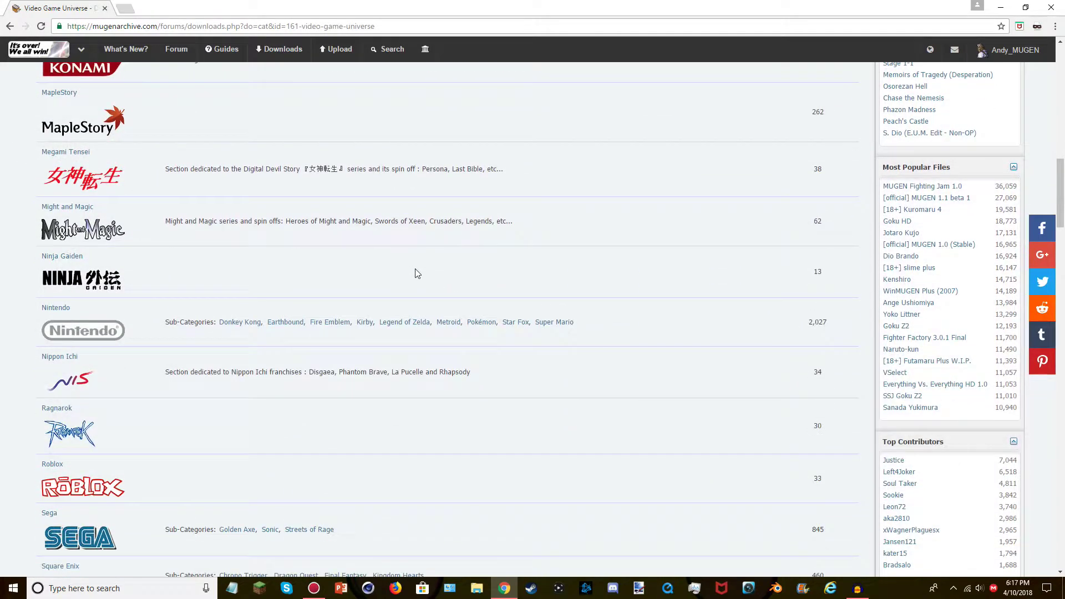
pyautogui.scroll(-4, 109, 320)
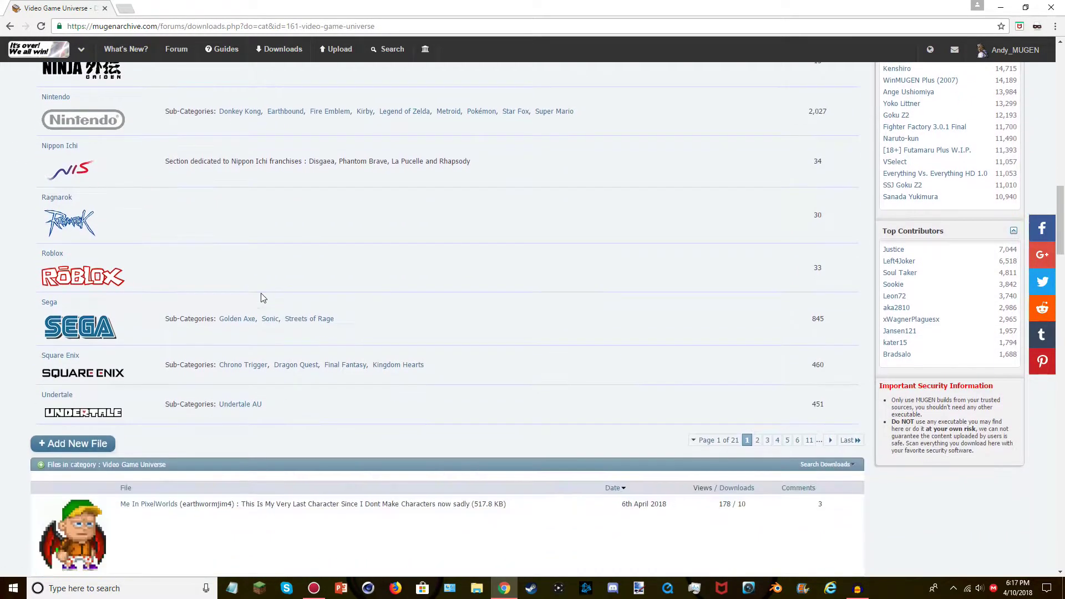
pyautogui.scroll(-6, 309, 289)
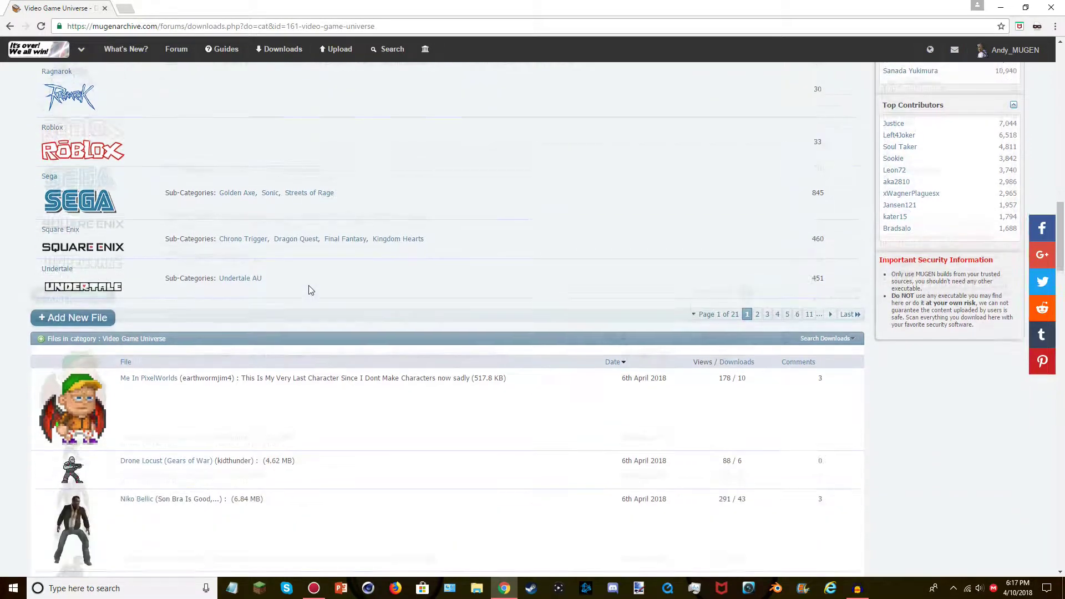
pyautogui.scroll(7, 309, 289)
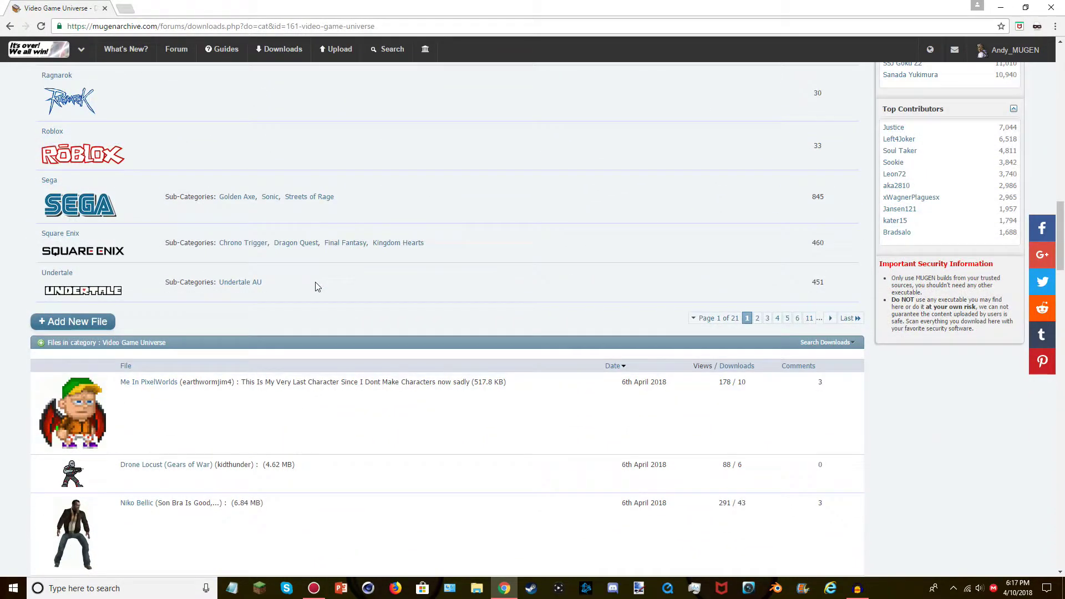
pyautogui.scroll(1, 316, 287)
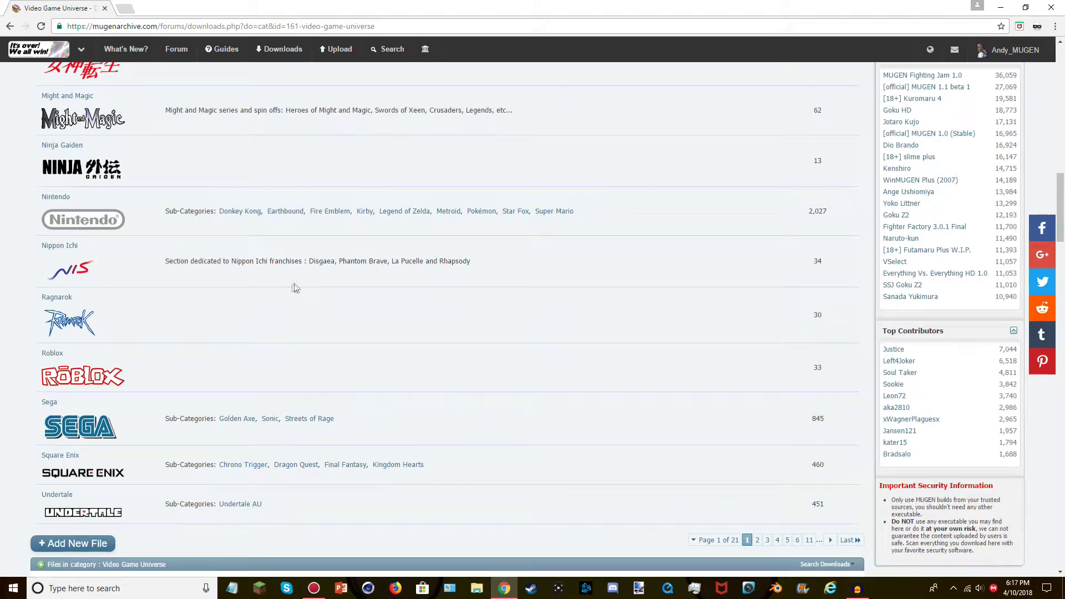
pyautogui.click(118, 415)
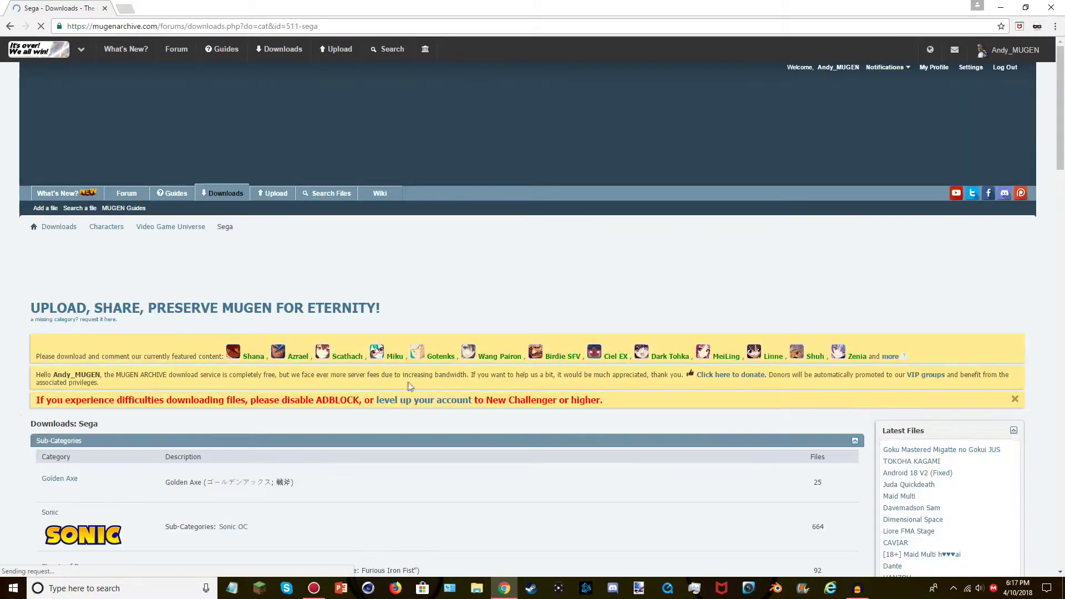
# Step: Open the Sonic sub-category listed on the Sega downloads page
pyautogui.scroll(-3, 481, 386)
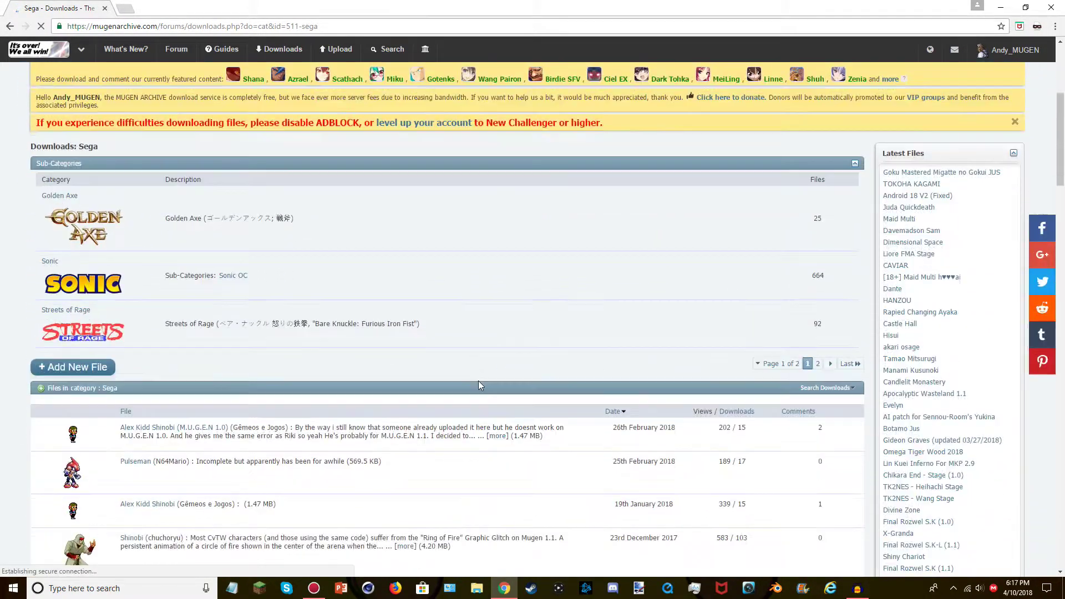
pyautogui.scroll(4, 478, 381)
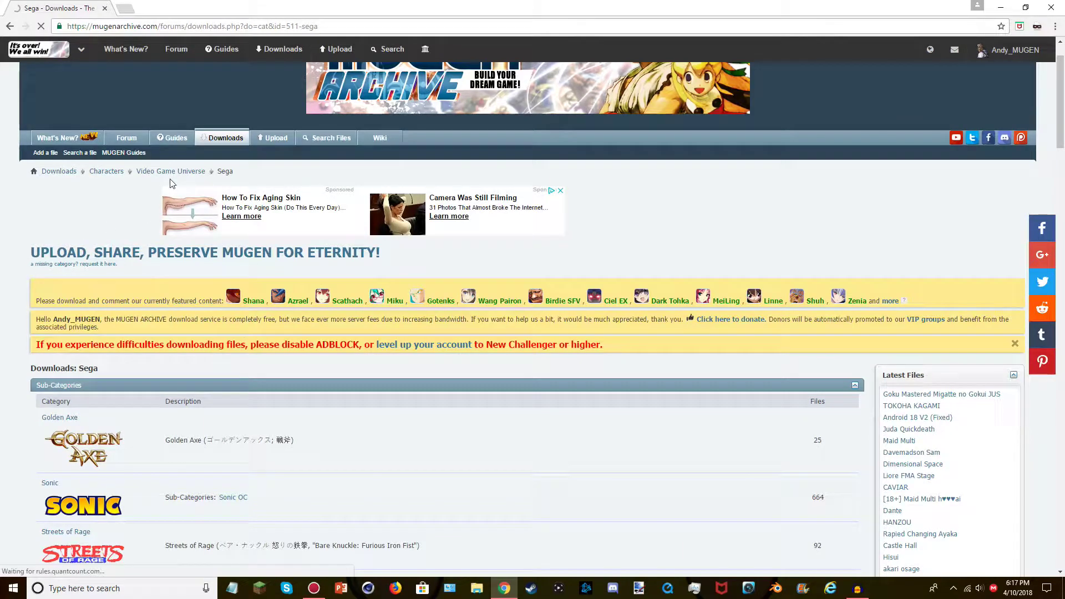
pyautogui.scroll(-3, 311, 360)
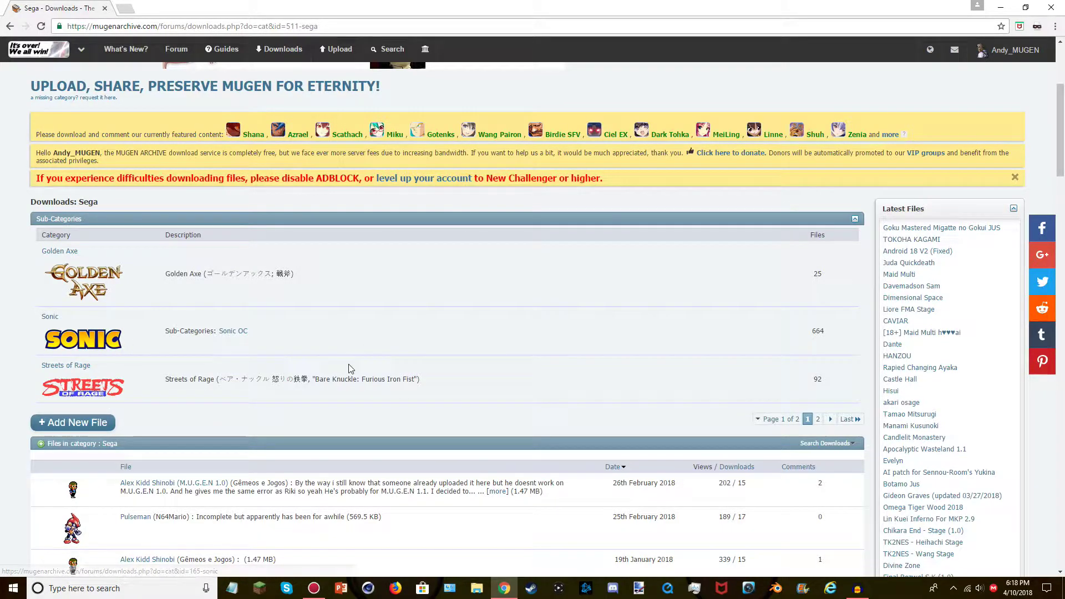
pyautogui.click(101, 347)
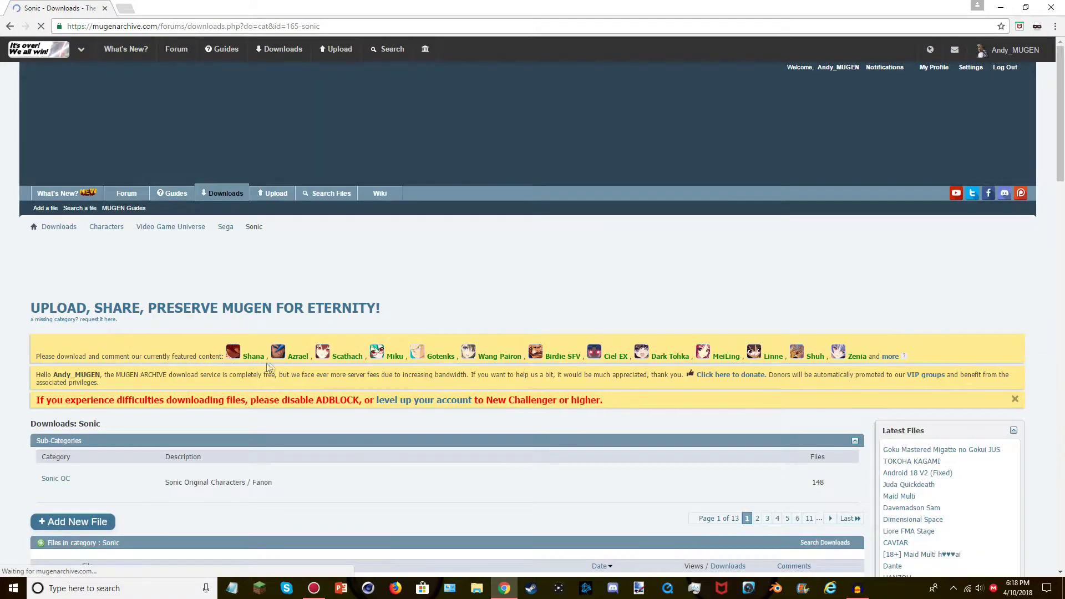
# Step: Find SonicV1Edit in the Sonic file list and open its file page
pyautogui.scroll(-5, 586, 416)
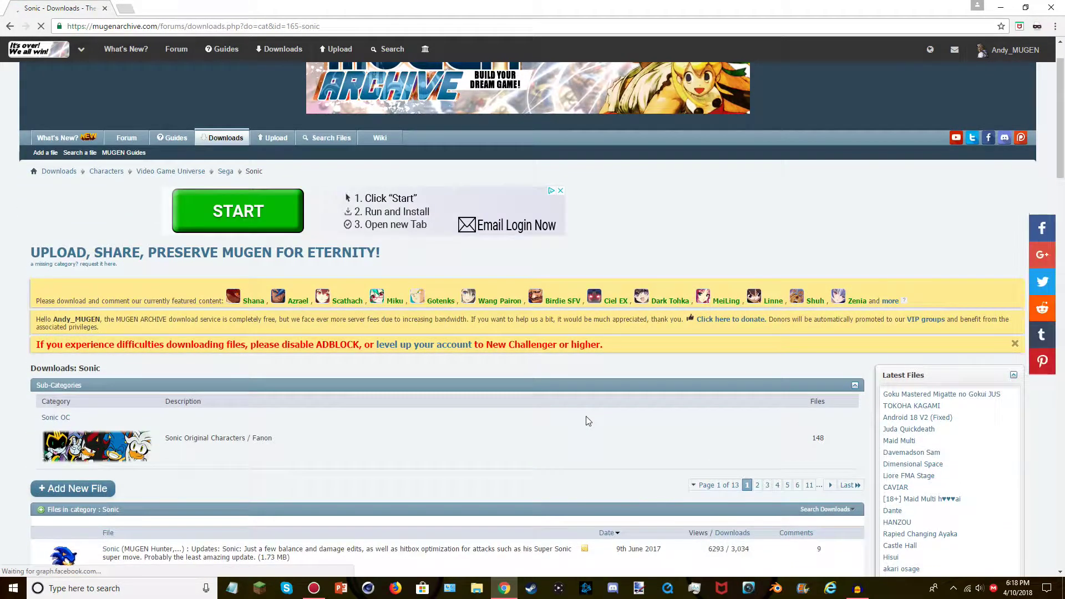
pyautogui.scroll(-2, 588, 420)
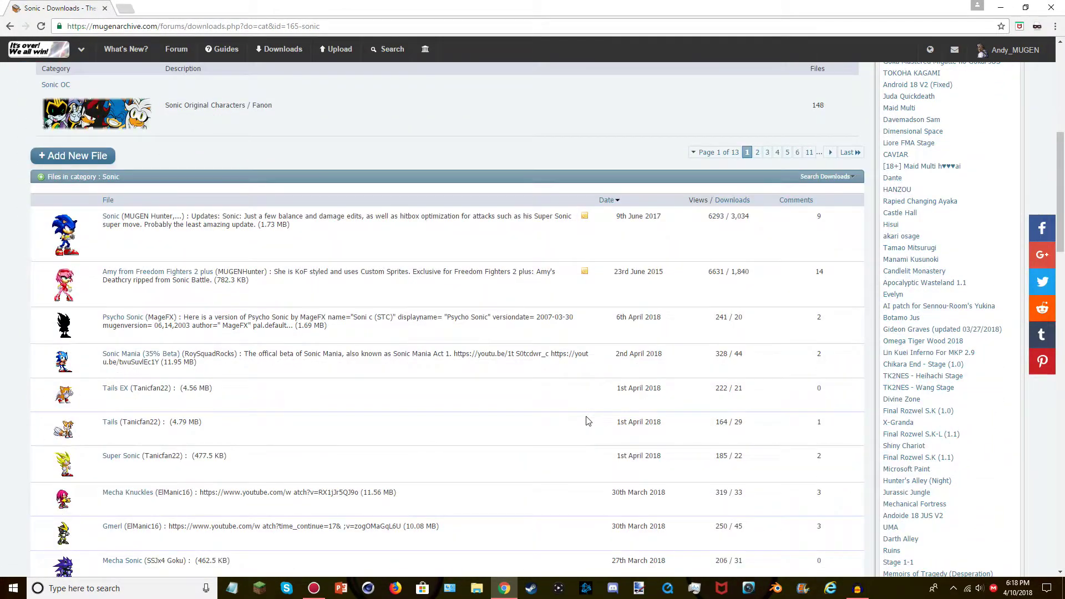
pyautogui.scroll(-1, 588, 420)
pyautogui.scroll(-1, 588, 421)
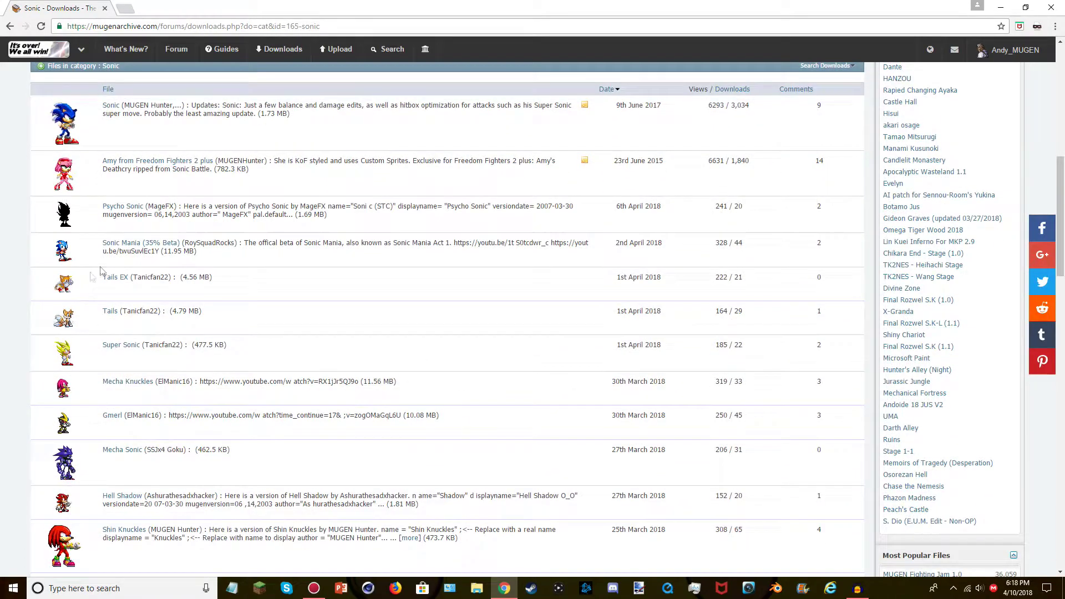
pyautogui.scroll(-5, 285, 366)
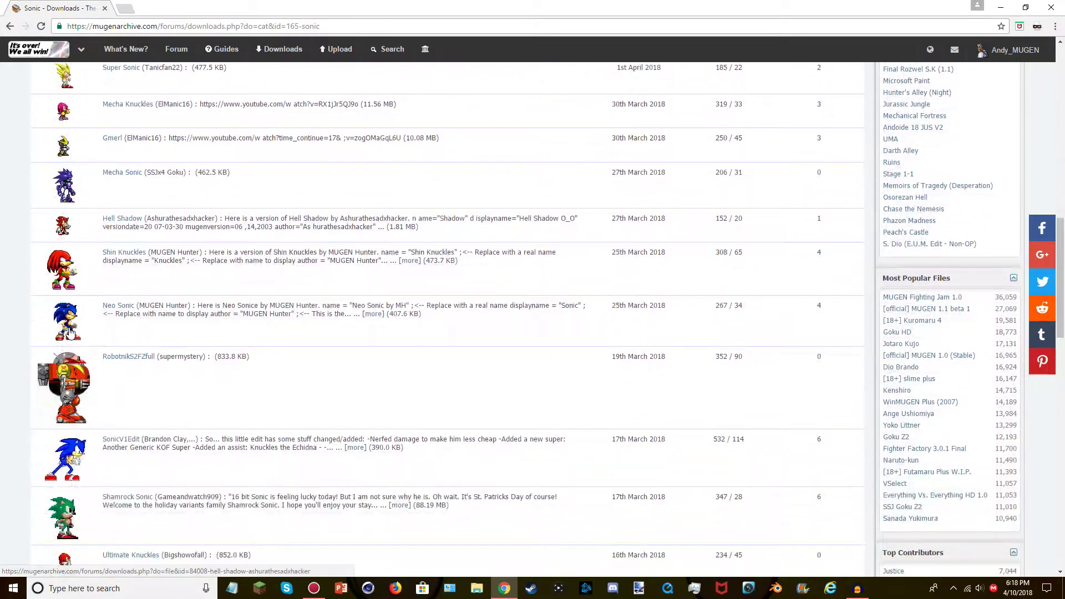
pyautogui.scroll(6, 285, 366)
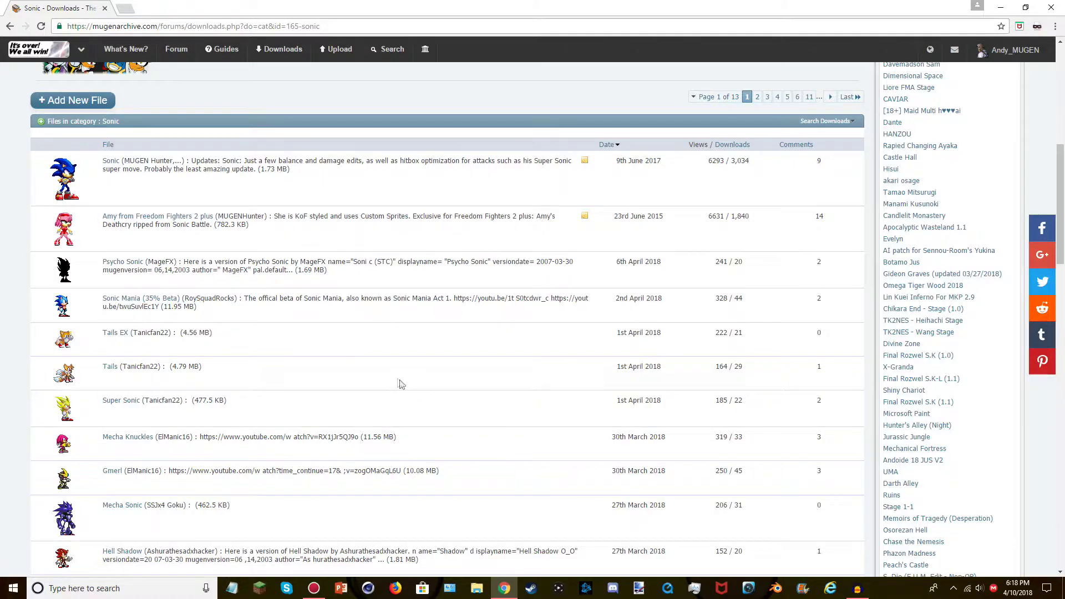
pyautogui.scroll(-5, 387, 374)
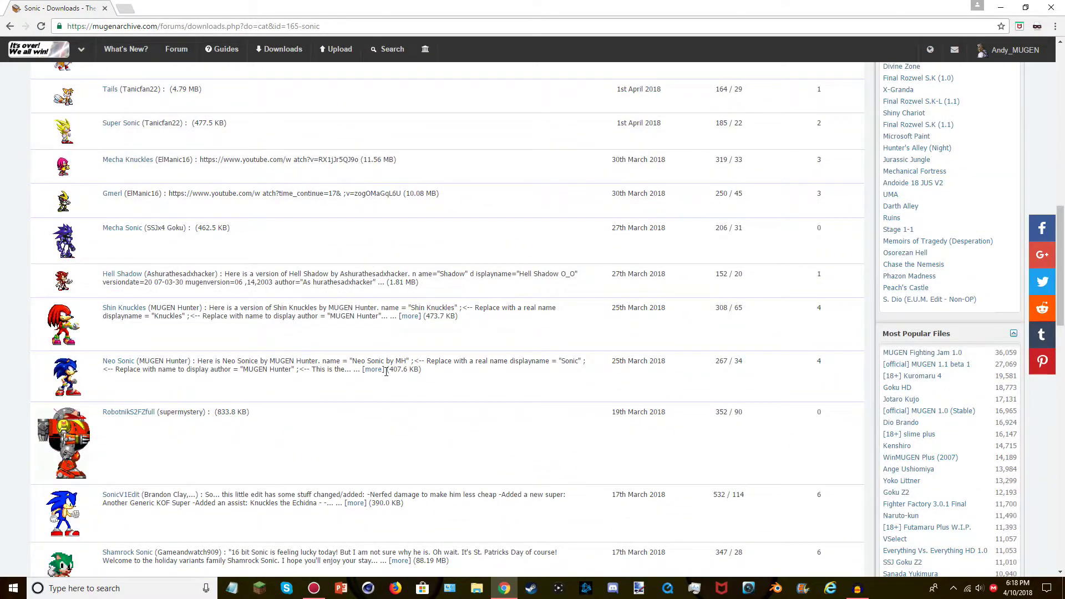
pyautogui.scroll(-2, 386, 371)
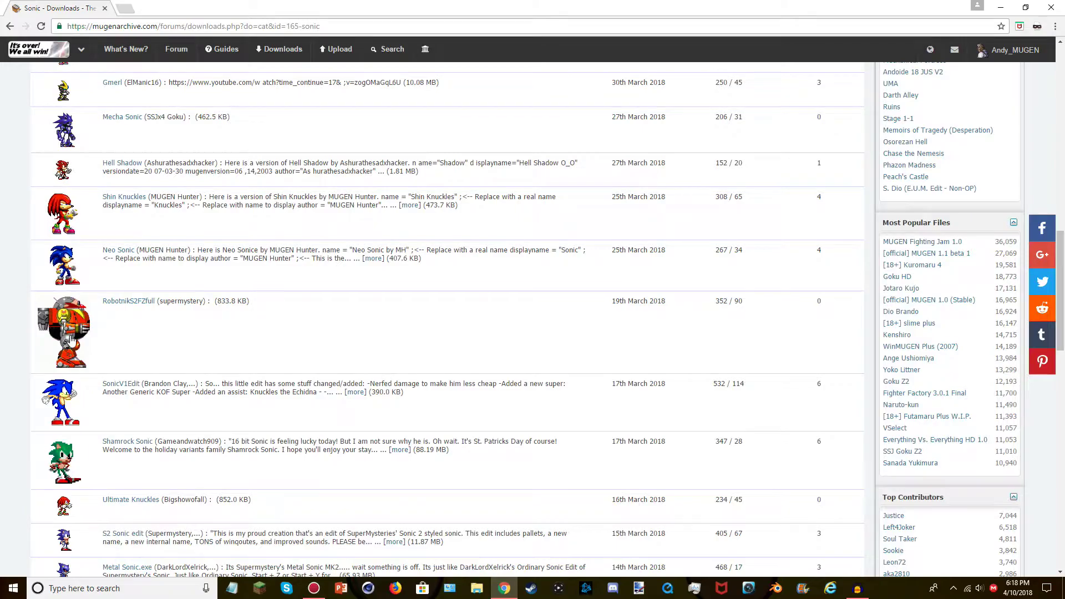
pyautogui.scroll(-4, 309, 364)
pyautogui.scroll(-2, 309, 364)
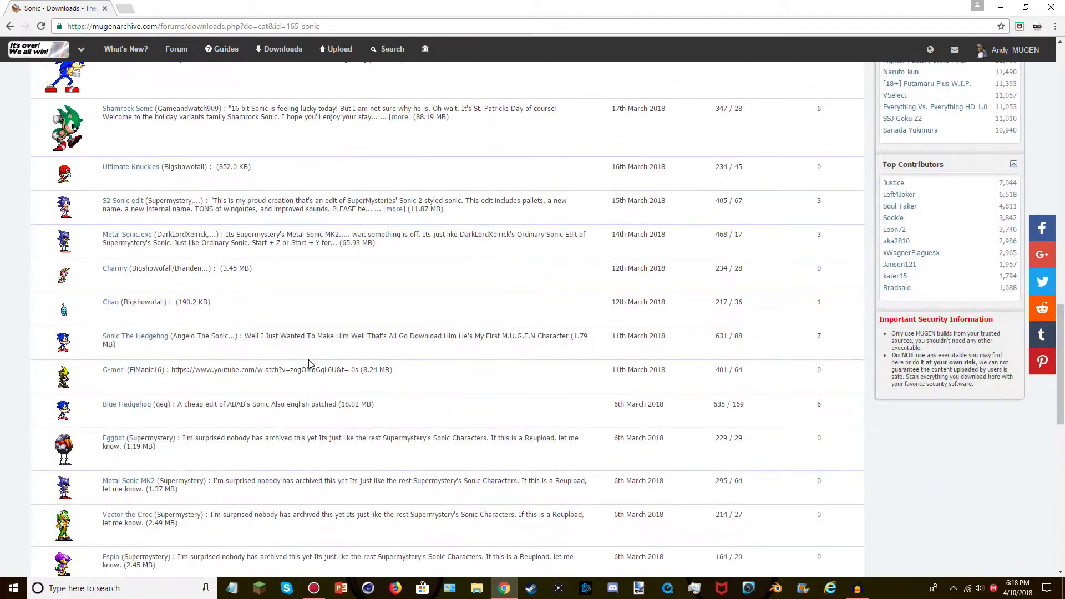
pyautogui.scroll(-3, 309, 364)
pyautogui.scroll(-1, 309, 364)
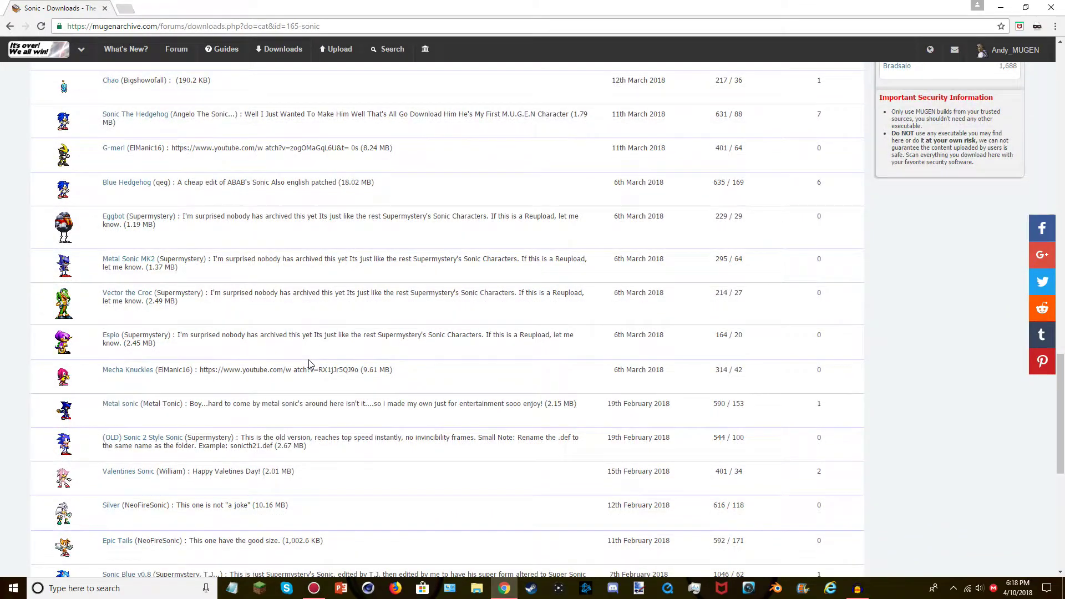
pyautogui.scroll(-3, 309, 364)
pyautogui.scroll(10, 309, 364)
pyautogui.scroll(3, 309, 364)
pyautogui.scroll(-3, 309, 364)
pyautogui.click(72, 292)
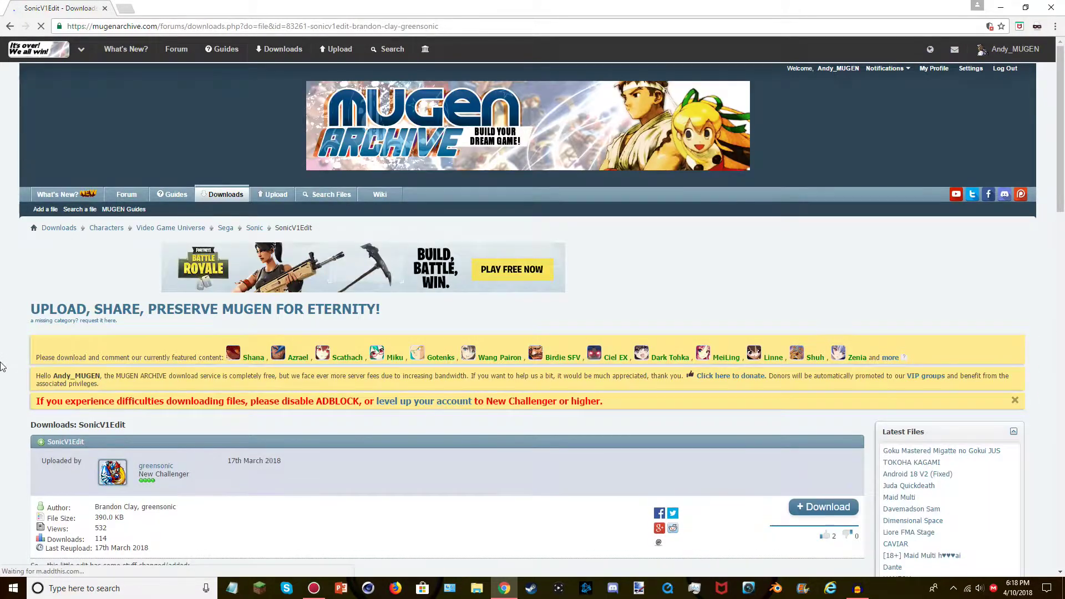
# Step: Review the SonicV1Edit details, then download it as SonicTHedit.rar
pyautogui.scroll(-4, 103, 204)
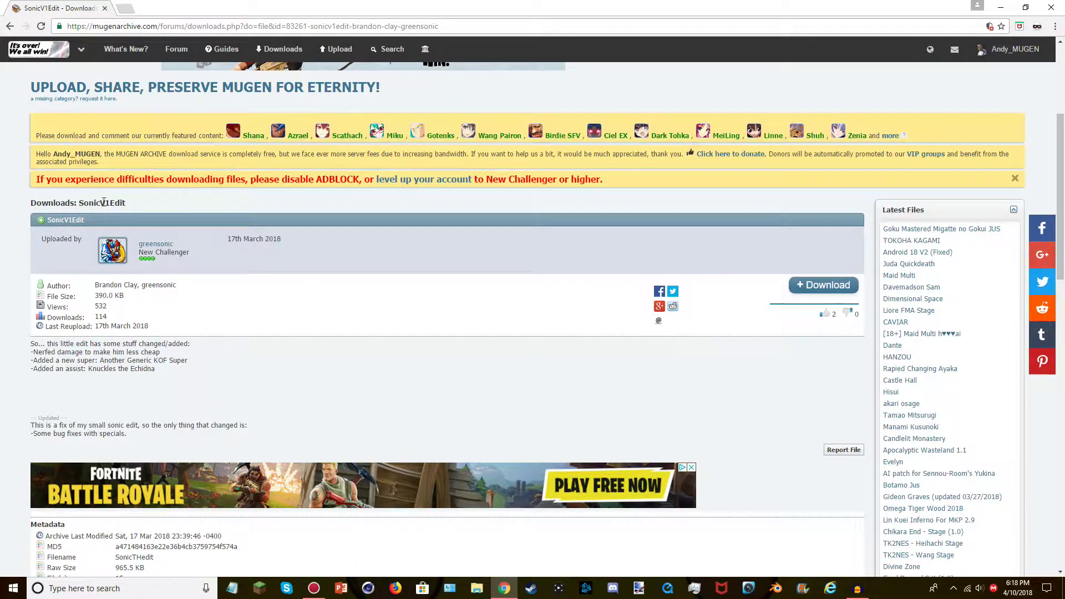
pyautogui.scroll(-8, 756, 381)
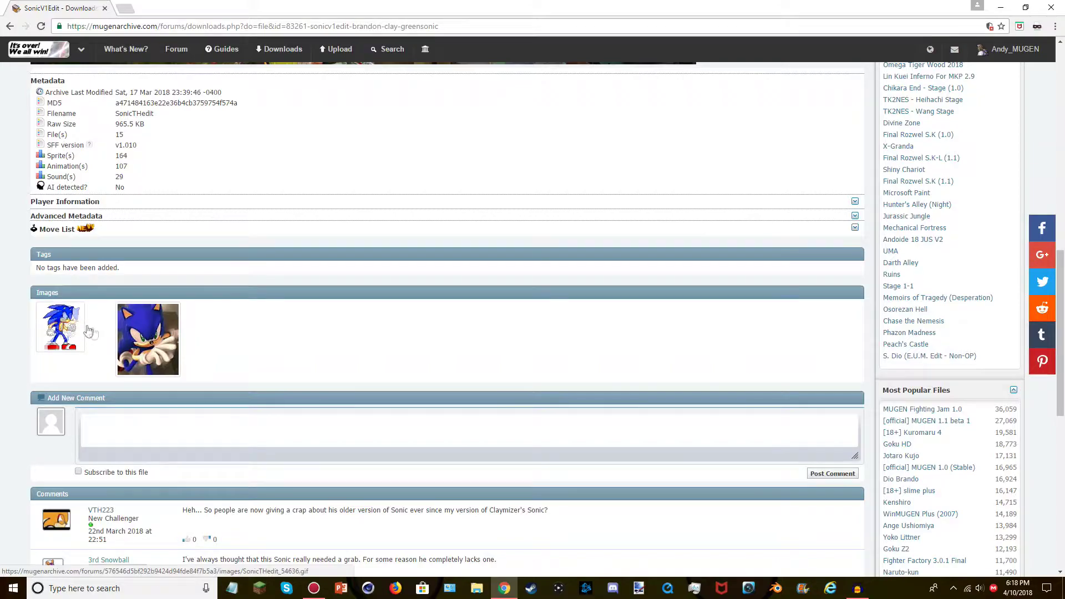
pyautogui.scroll(8, 633, 347)
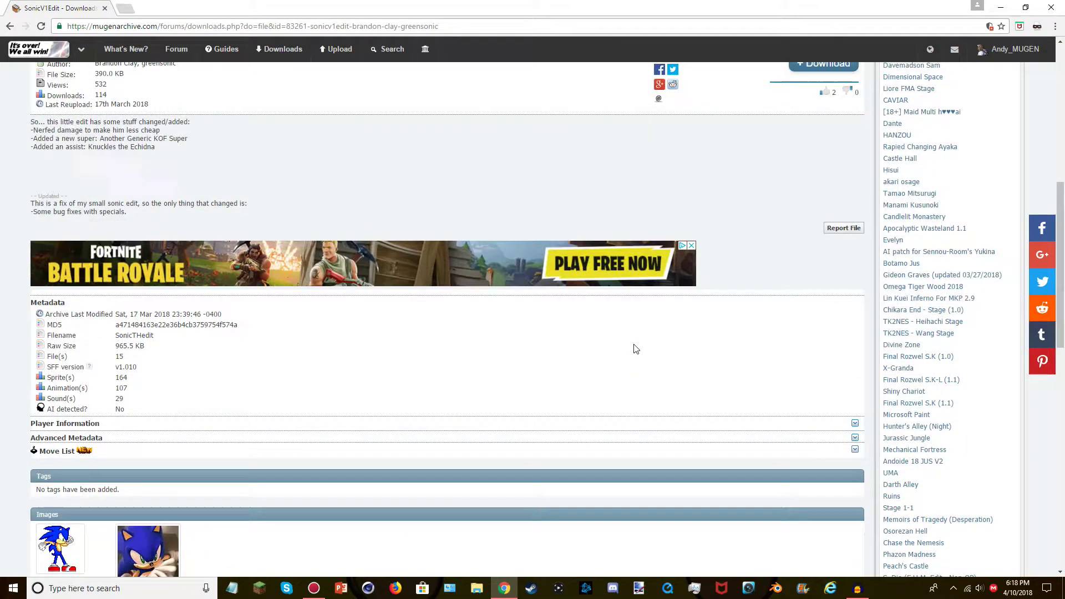
pyautogui.scroll(3, 796, 375)
pyautogui.scroll(-5, 108, 259)
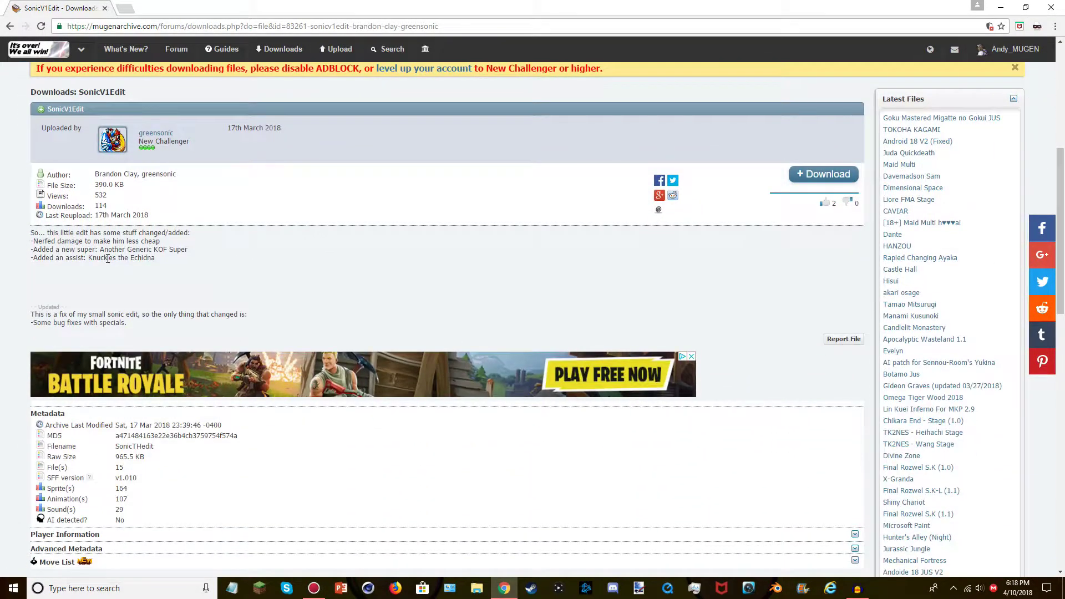
pyautogui.click(827, 177)
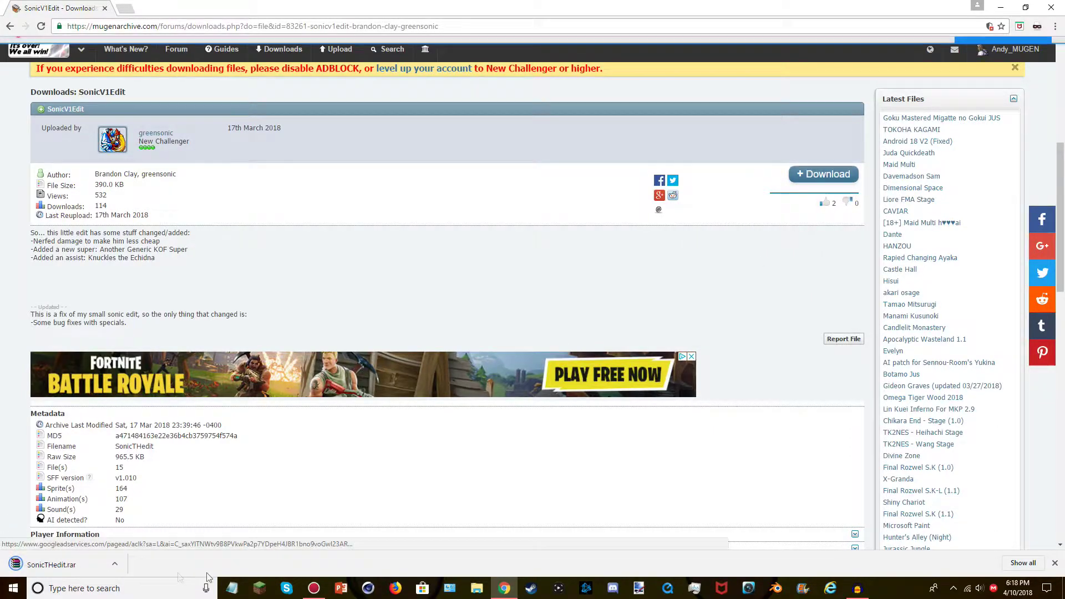
# Step: Let SonicTHedit.rar finish downloading, dismiss the account menu, and minimize the browser
pyautogui.scroll(5, 354, 504)
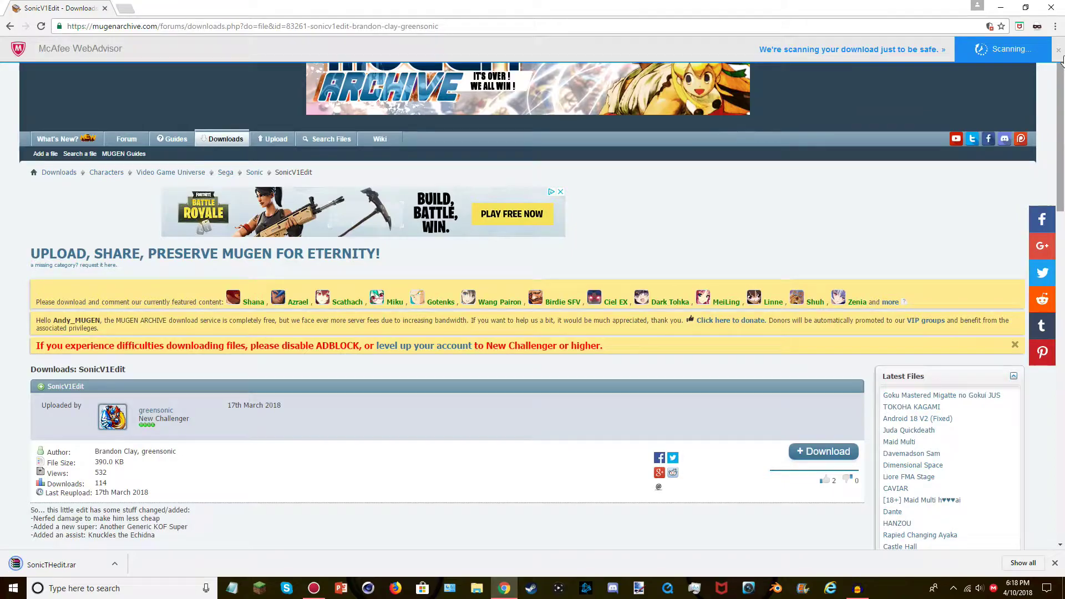
pyautogui.scroll(1, 943, 200)
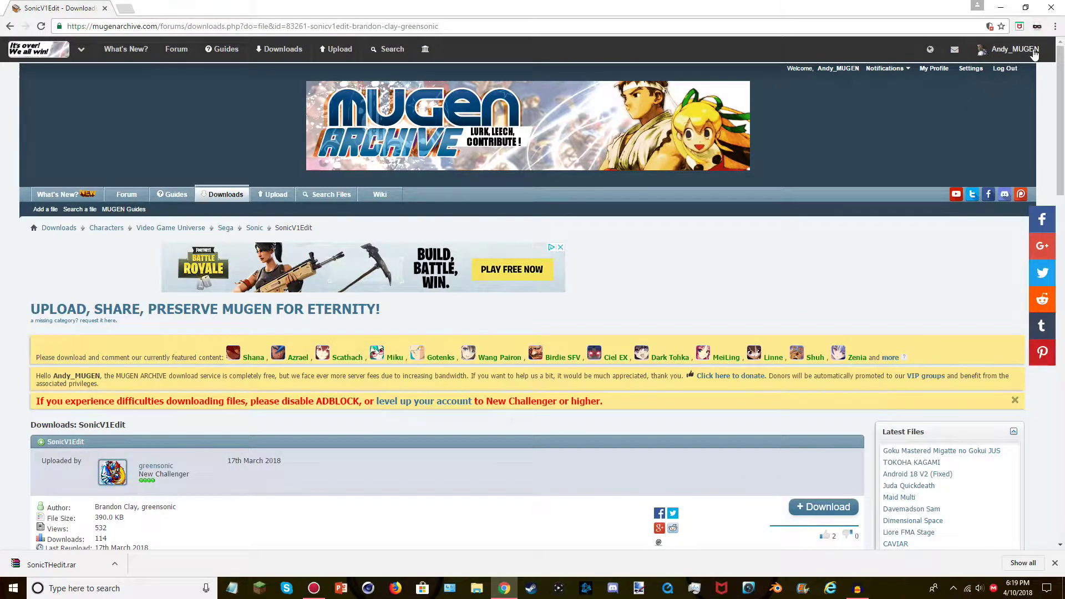
pyautogui.moveTo(1019, 55)
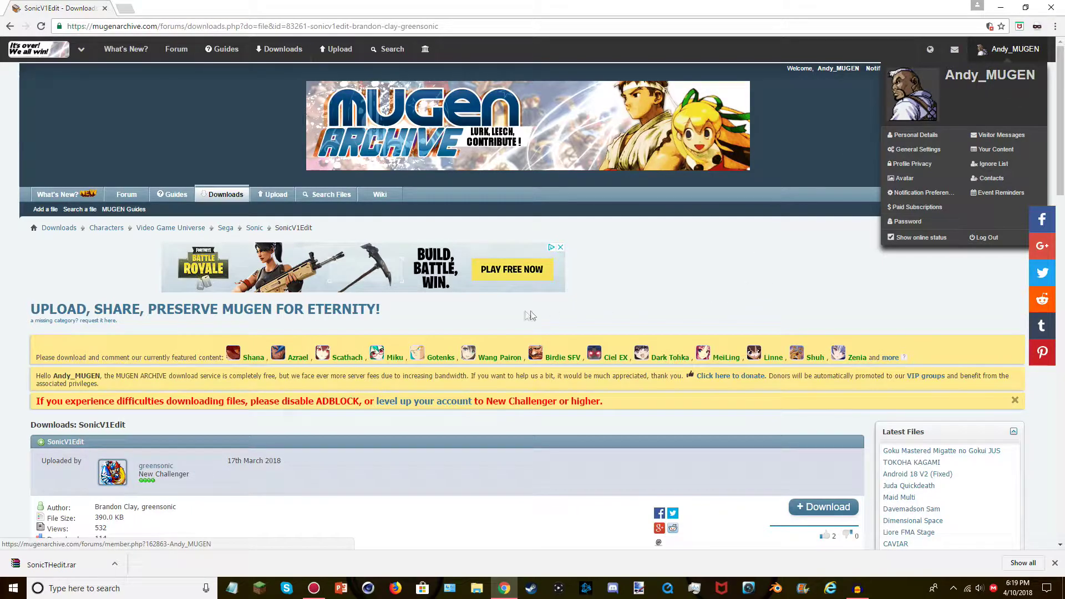
pyautogui.scroll(-5, 550, 310)
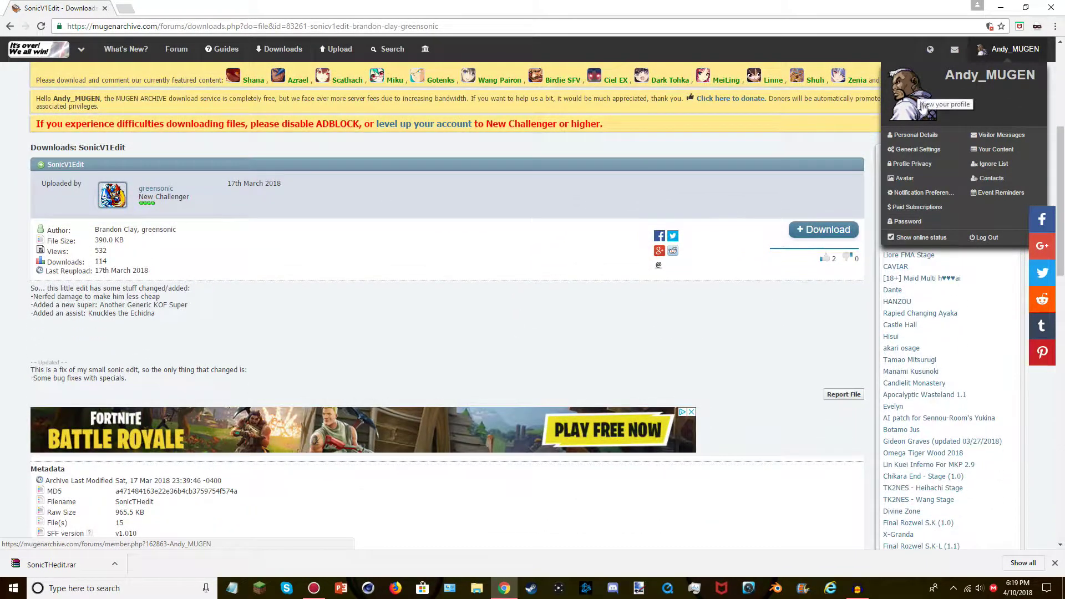
pyautogui.scroll(5, 766, 276)
pyautogui.click(764, 279)
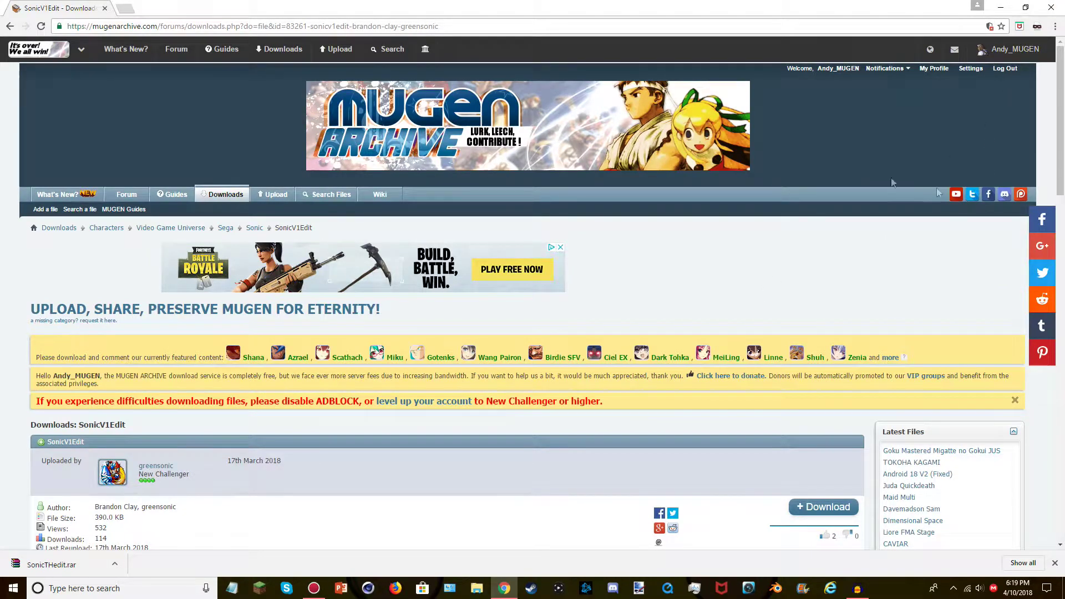
pyautogui.click(1001, 8)
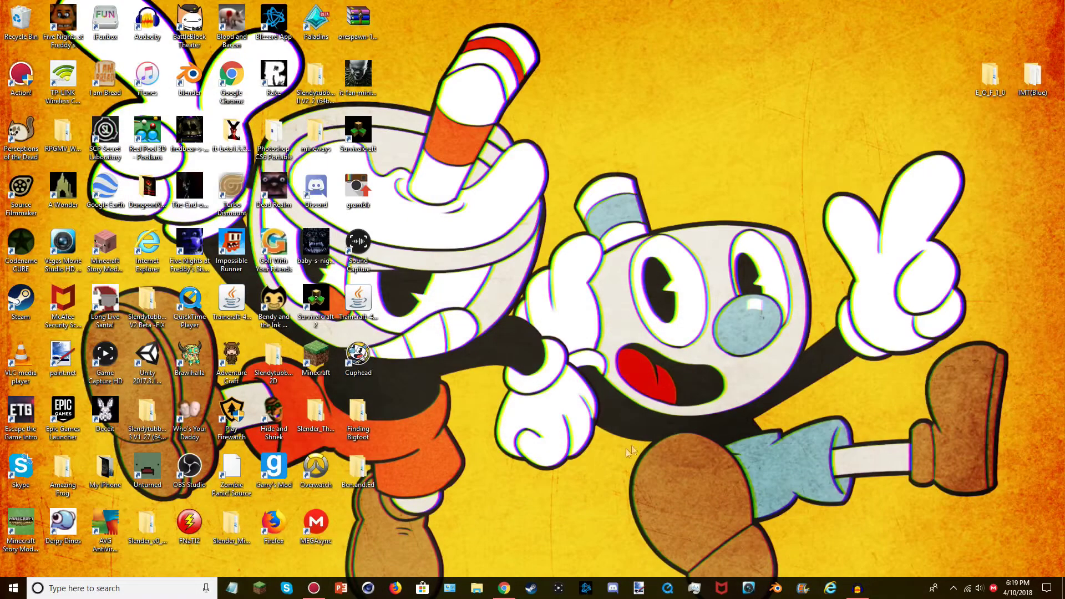
# Step: In File Explorer's Downloads folder, extract SonicTHedit.rar into a SonicTHedit folder
pyautogui.click(477, 588)
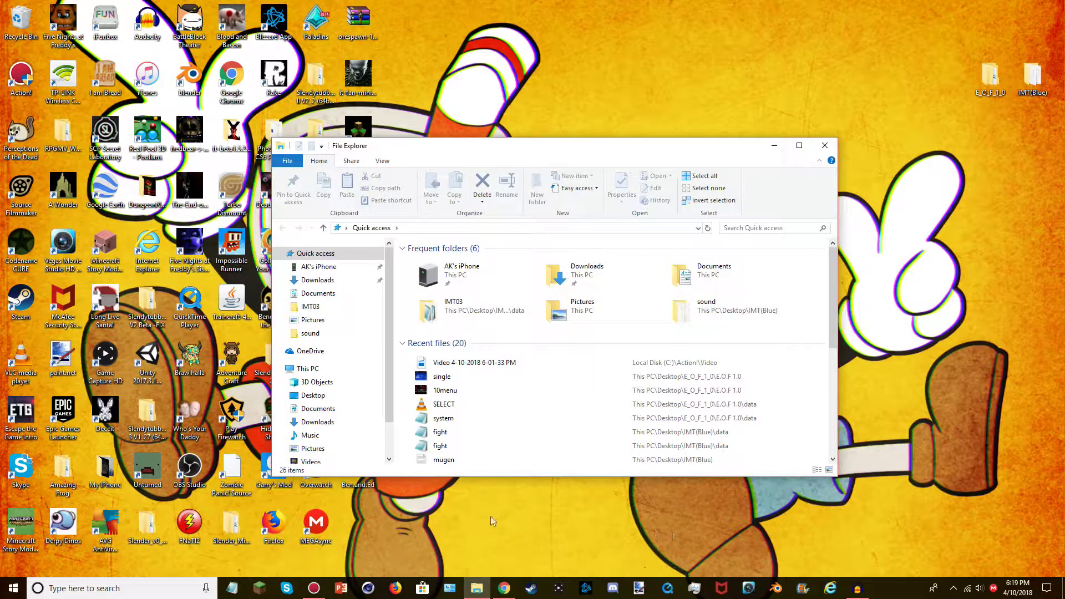
pyautogui.click(352, 423)
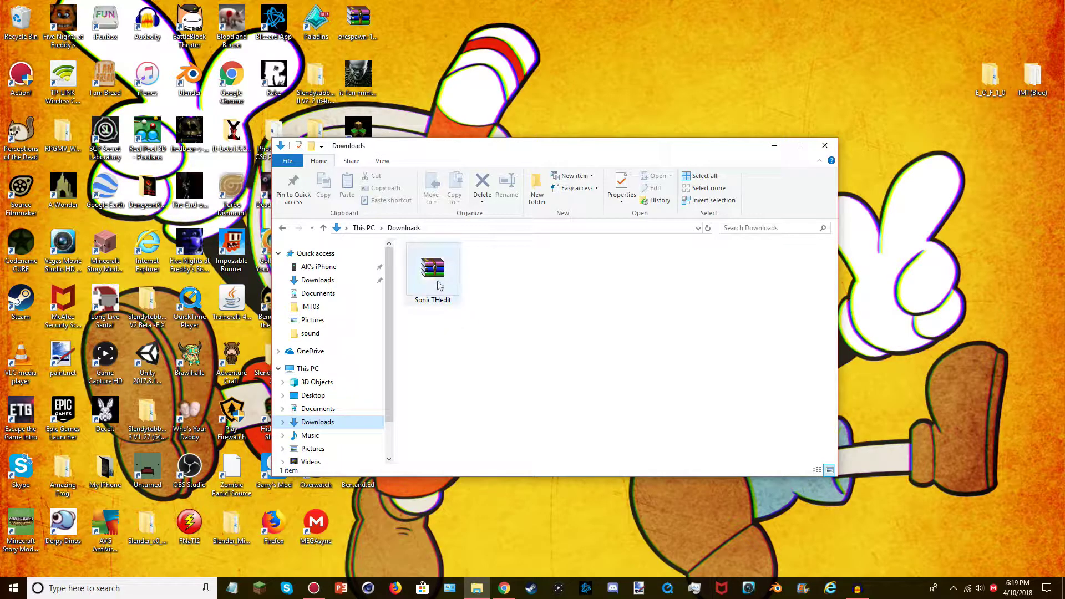
pyautogui.rightClick(439, 278)
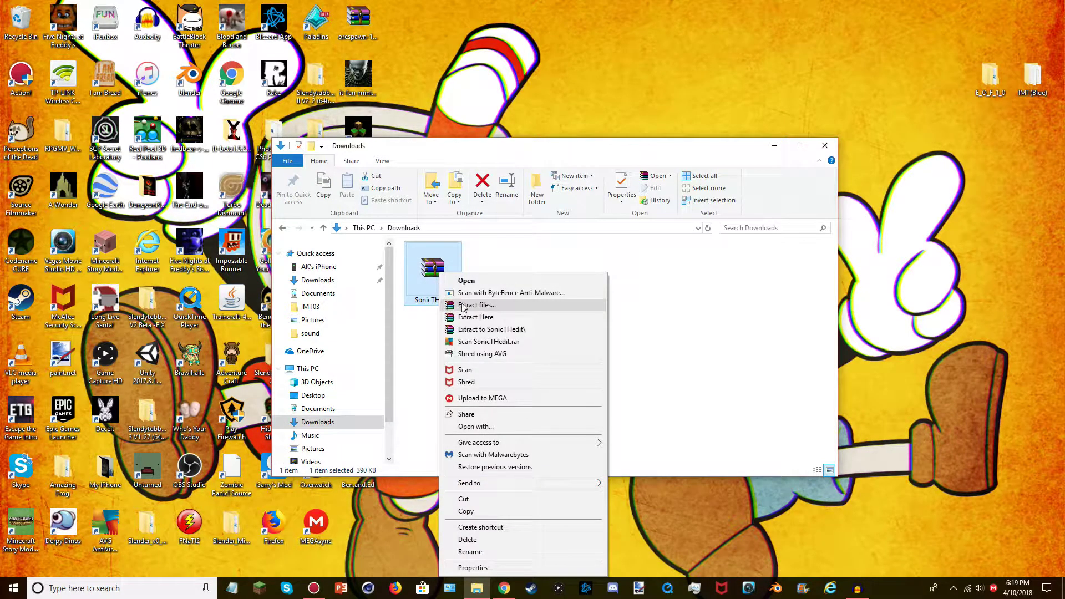
pyautogui.click(463, 305)
pyautogui.click(559, 407)
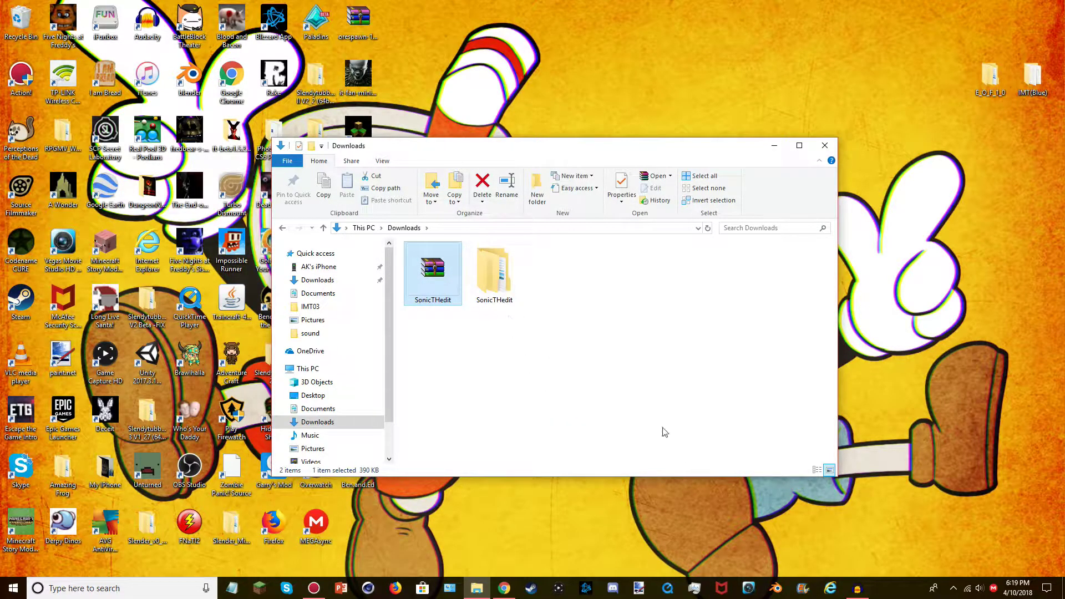
# Step: Open the SonicTHedit folder, then its Sonicthedit subfolder, and select the Sonicthedit DEF file
pyautogui.doubleClick(502, 276)
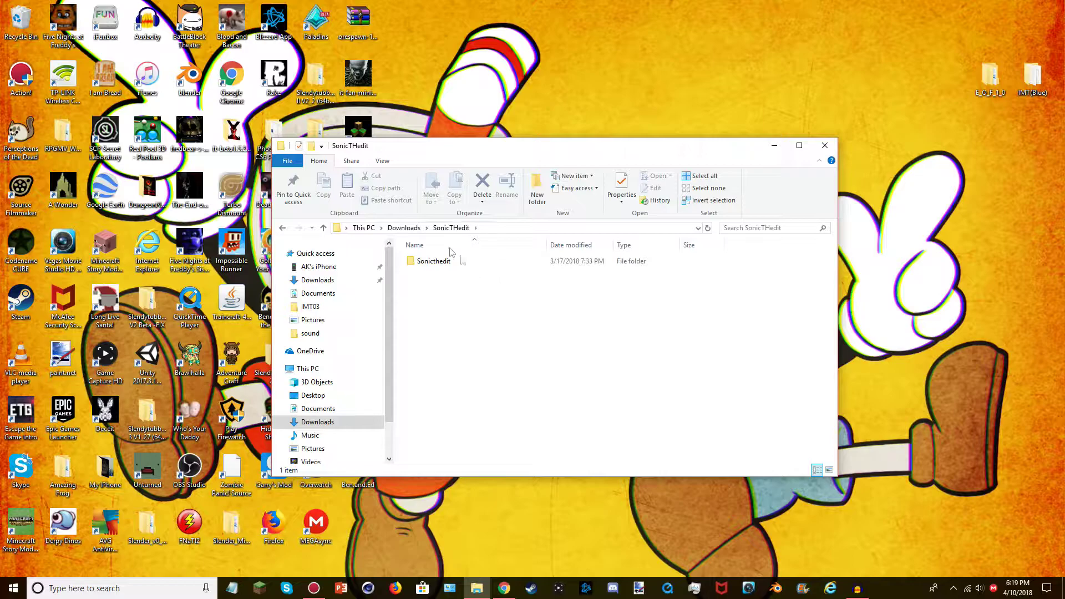
pyautogui.doubleClick(465, 264)
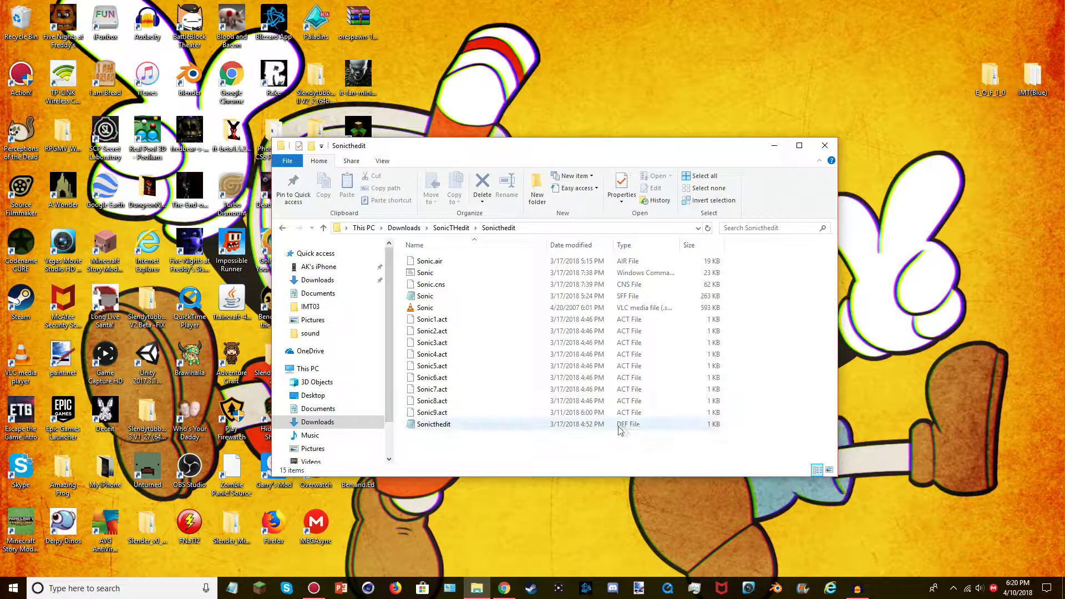
pyautogui.click(470, 430)
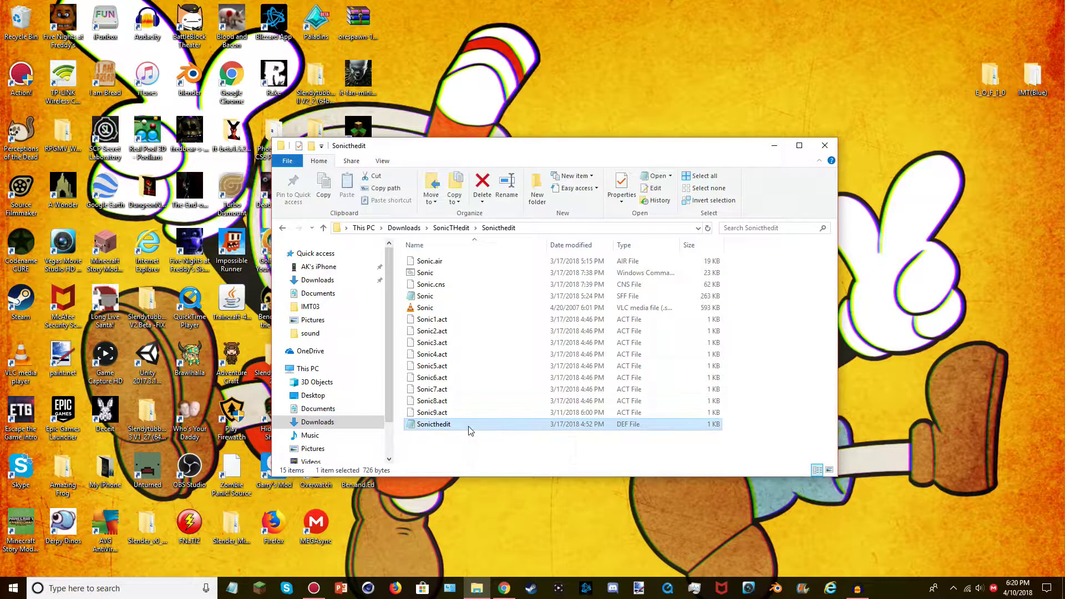
# Step: Copy the Sonicthedit def file's name through its rename field, leaving the name unchanged
pyautogui.rightClick(470, 431)
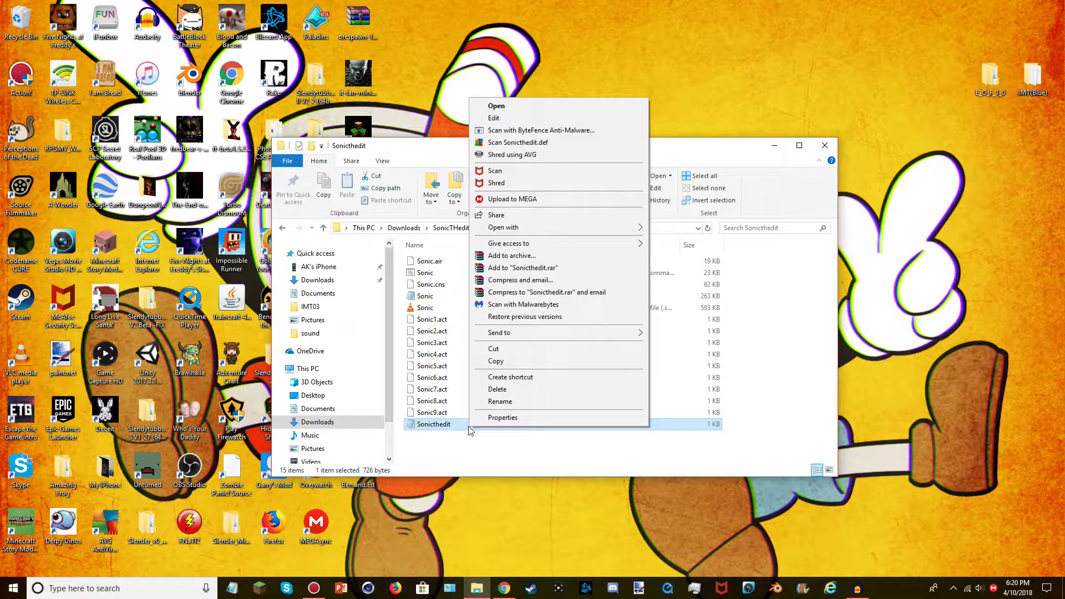
pyautogui.click(499, 402)
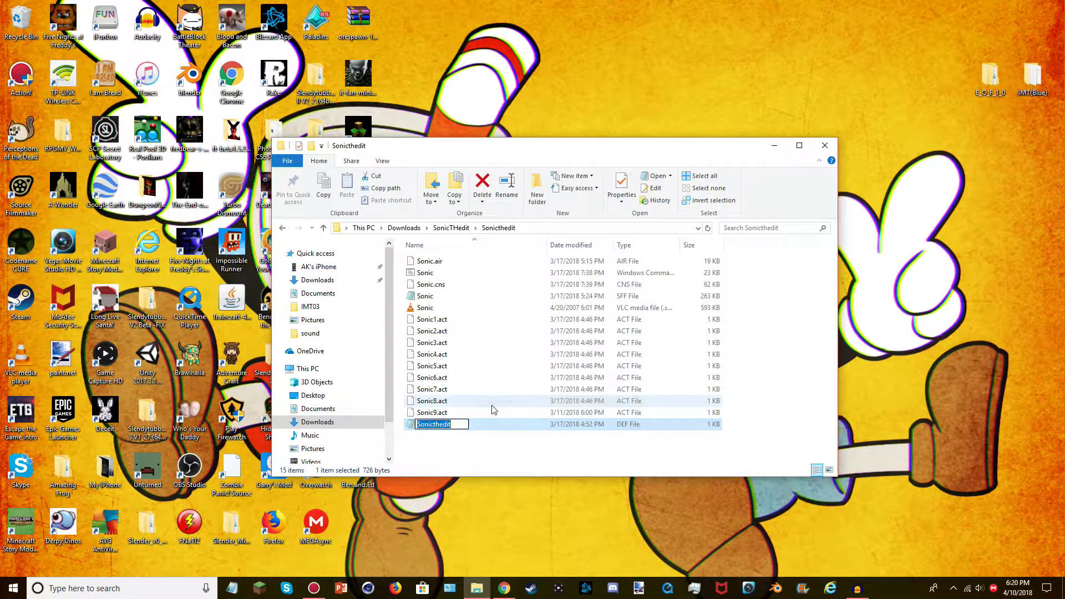
pyautogui.rightClick(464, 424)
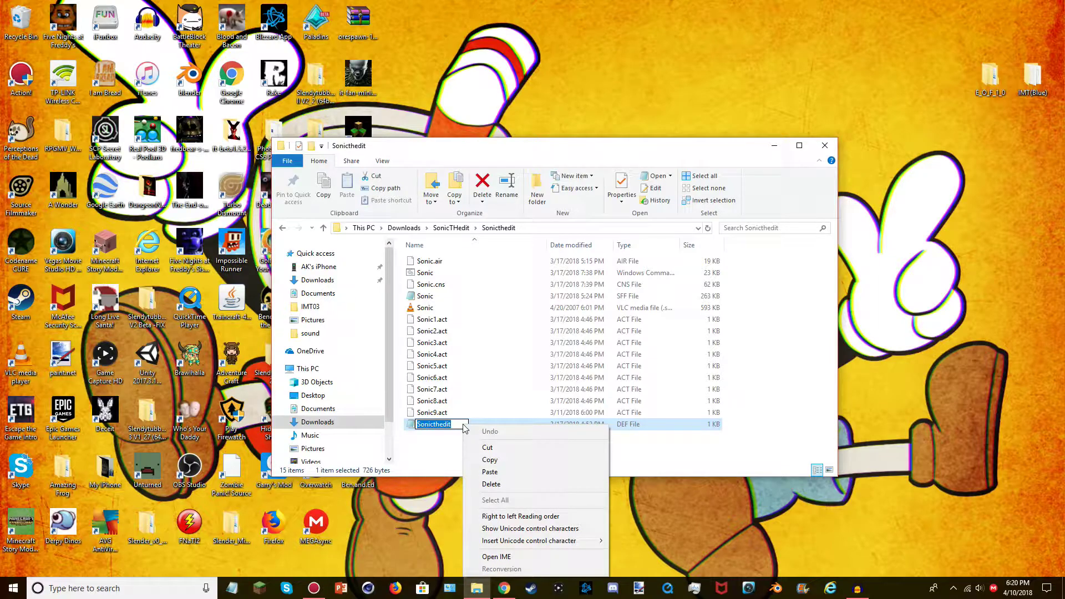
pyautogui.click(476, 460)
pyautogui.click(477, 460)
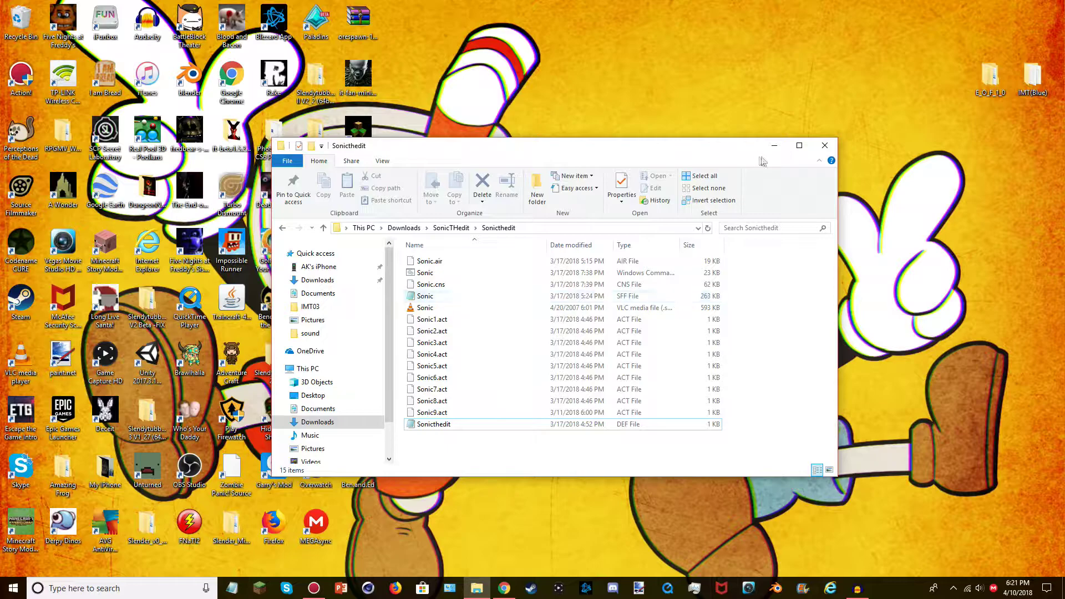
# Step: Return to Downloads and bring up the delete option for SonicTHedit.rar
pyautogui.click(449, 229)
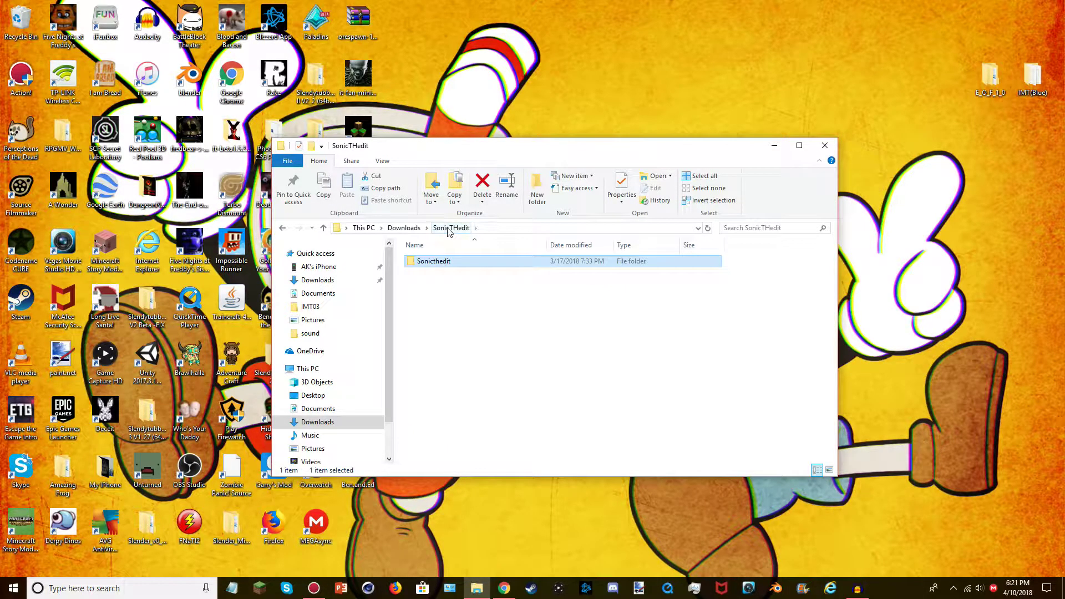
pyautogui.click(418, 229)
pyautogui.rightClick(504, 271)
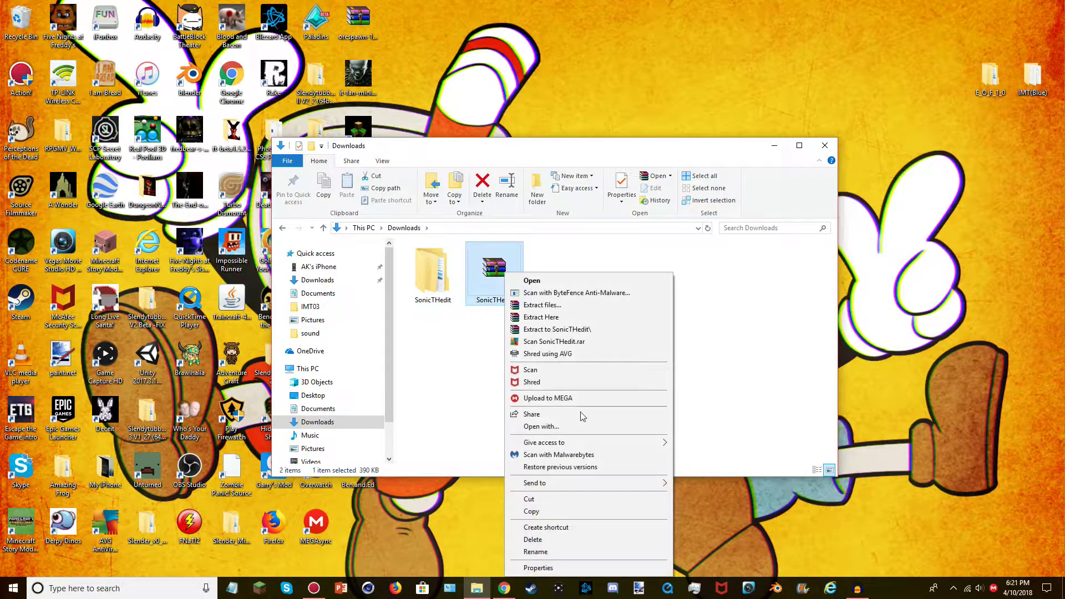